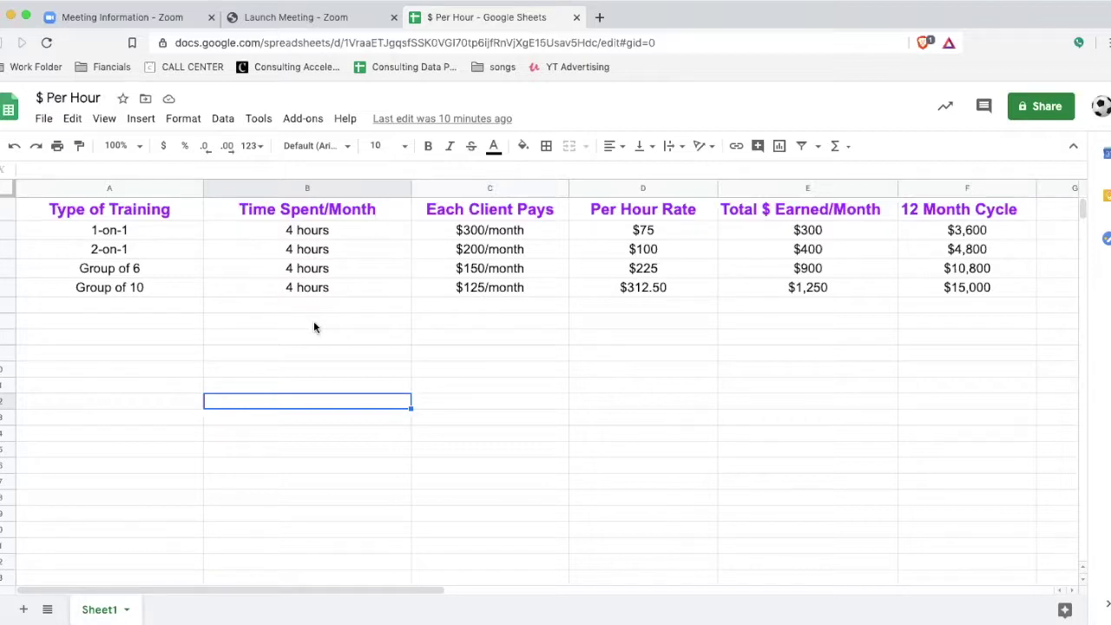
Review the training types and the time spent per month for all four training formats
click(121, 217)
click(143, 335)
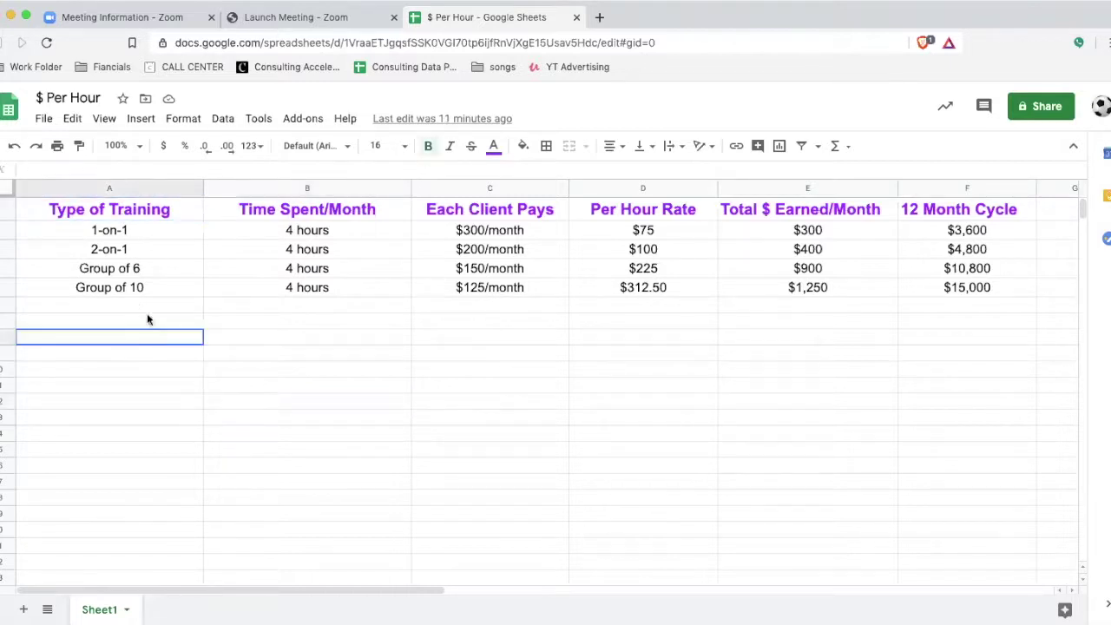
drag(168, 217, 163, 282)
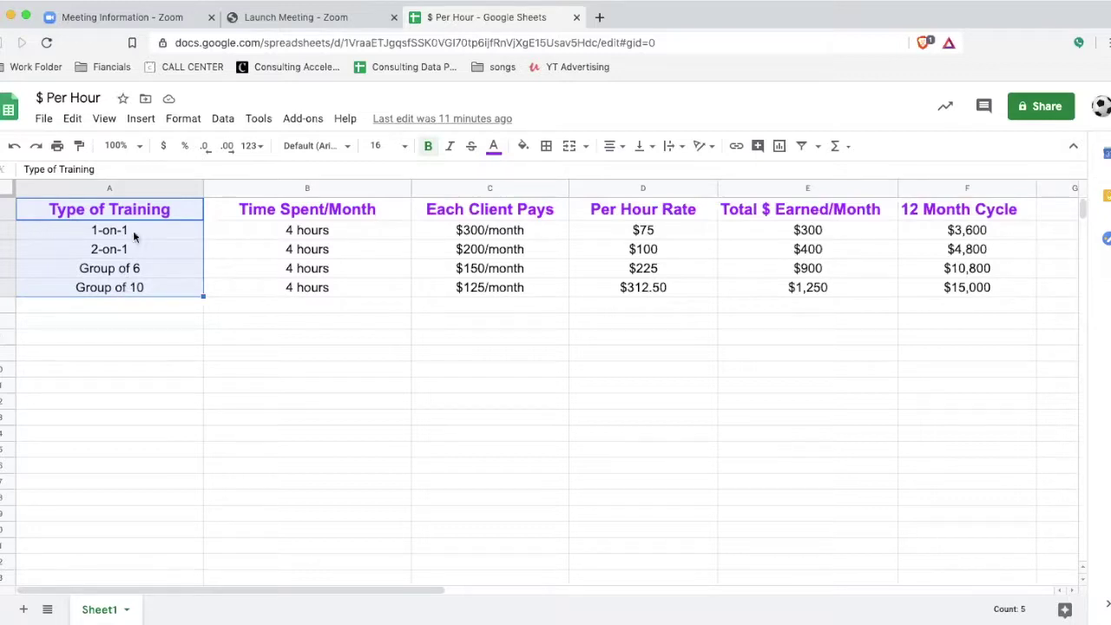
click(223, 357)
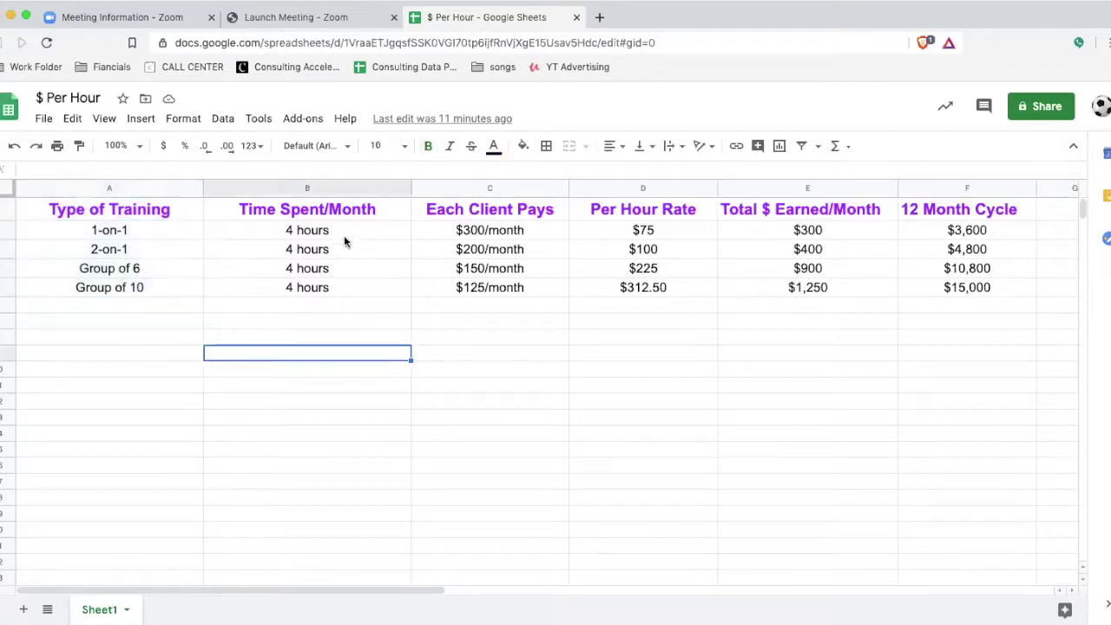
drag(332, 233, 325, 287)
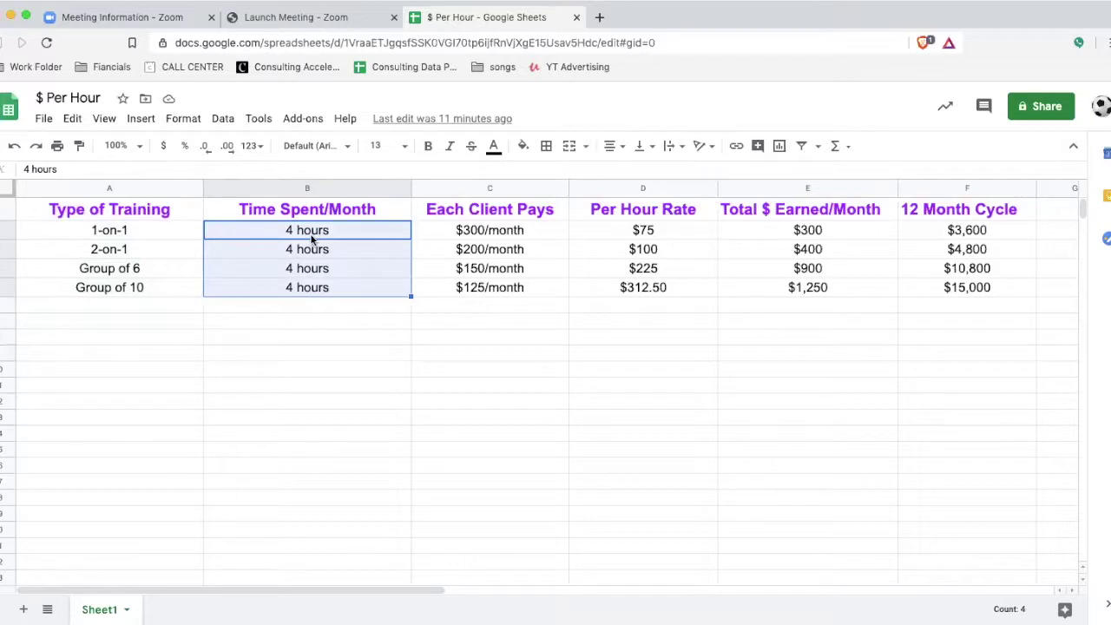
Compare the monthly hours with the price each client pays for 1-on-1 training
click(121, 232)
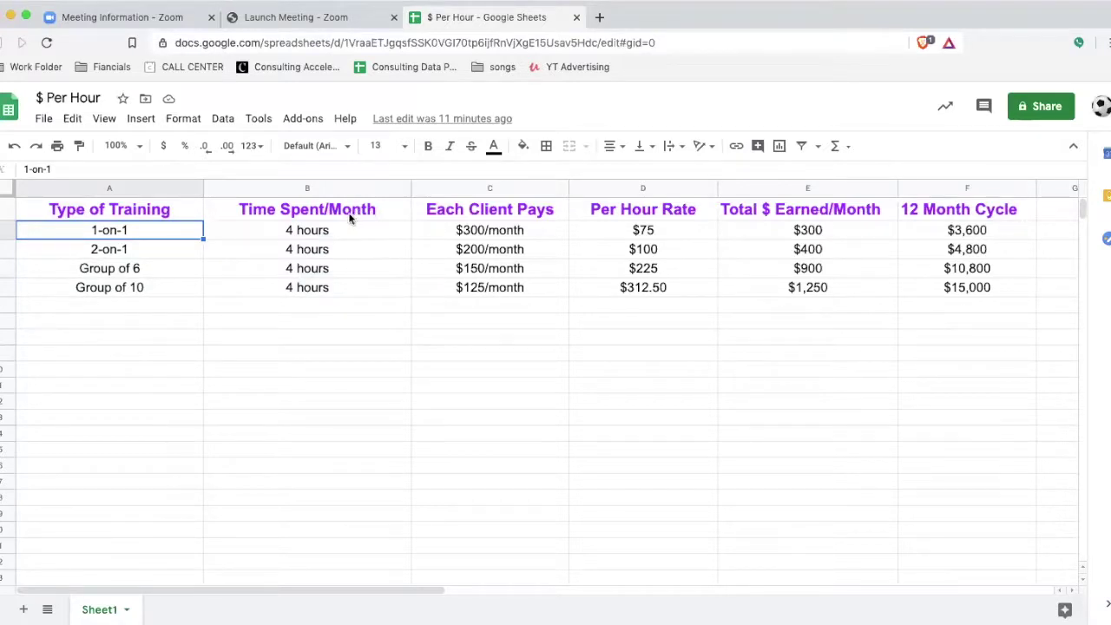
mouse_move(327, 234)
mouse_down()
mouse_move(317, 294)
mouse_move(307, 230)
mouse_move(326, 235)
mouse_up()
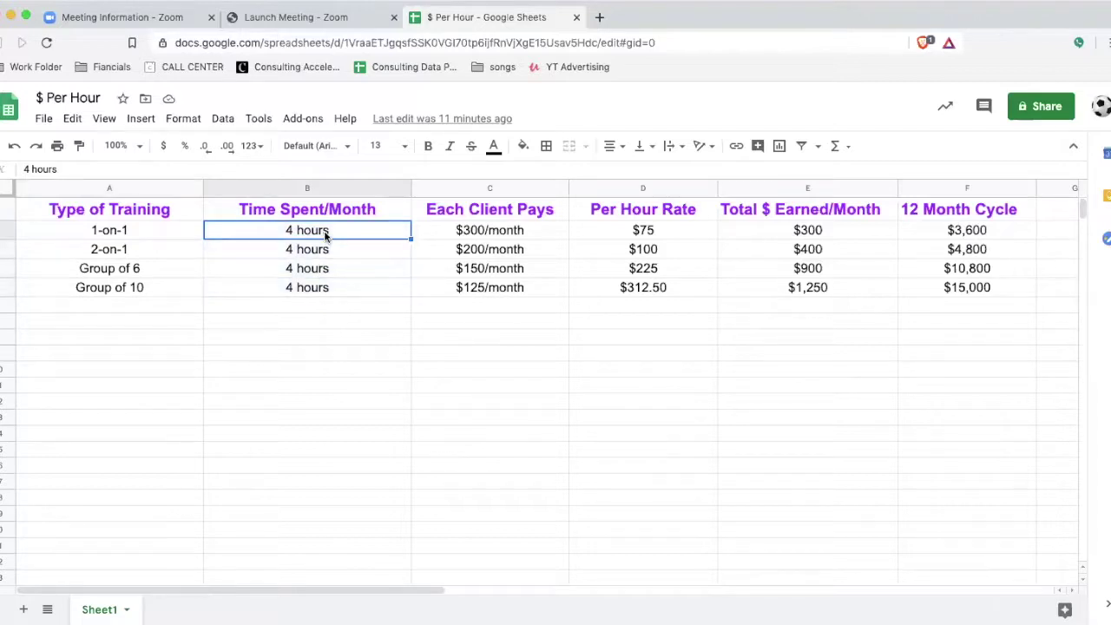
click(486, 231)
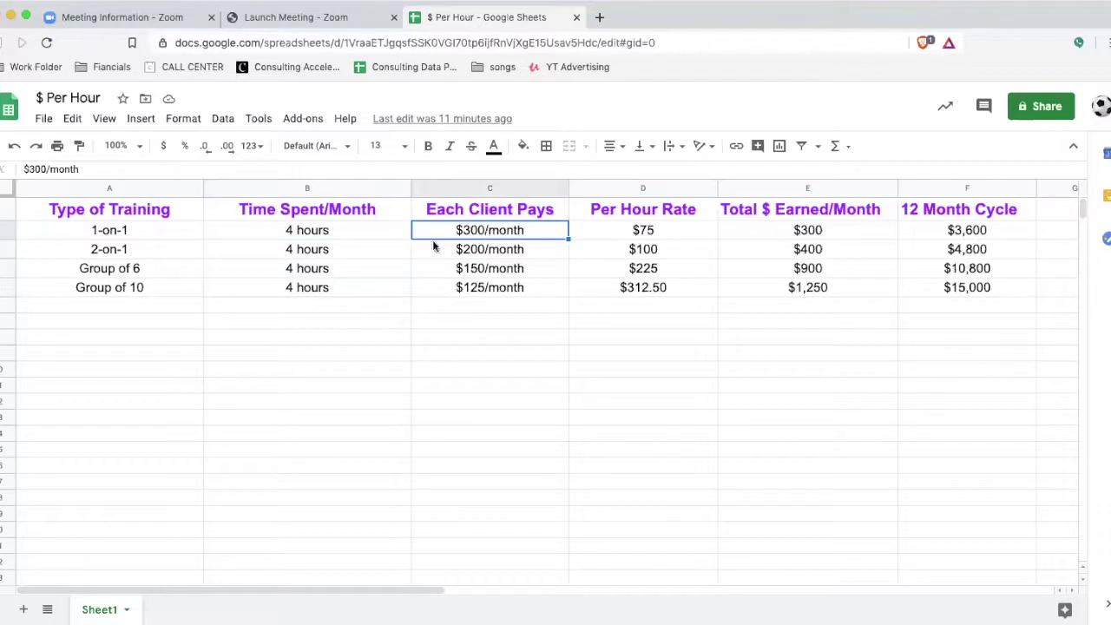
click(318, 235)
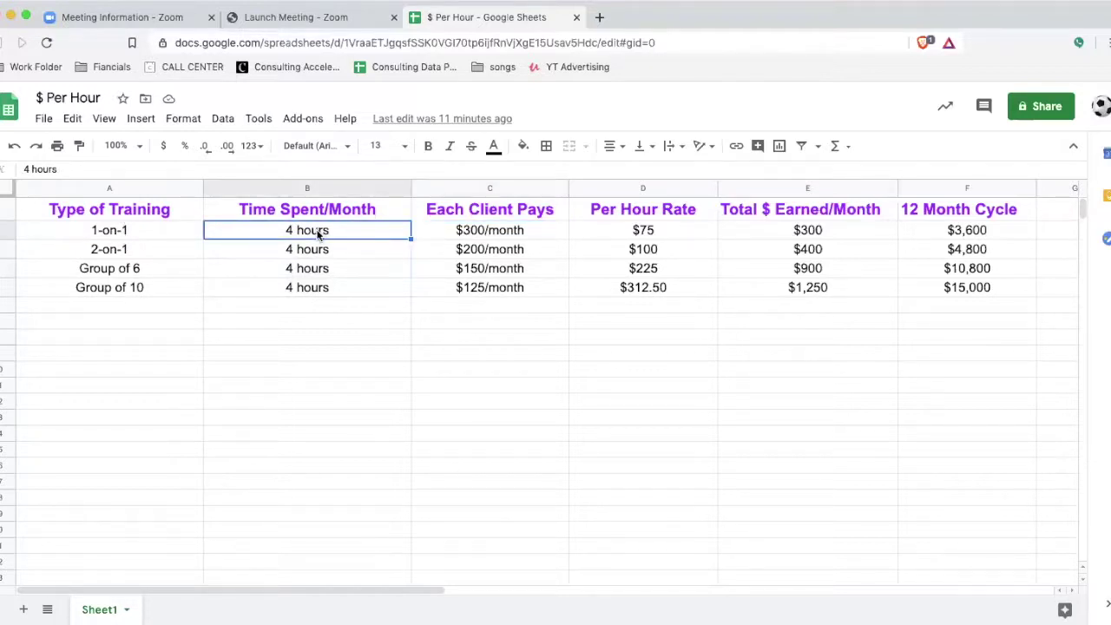
click(498, 238)
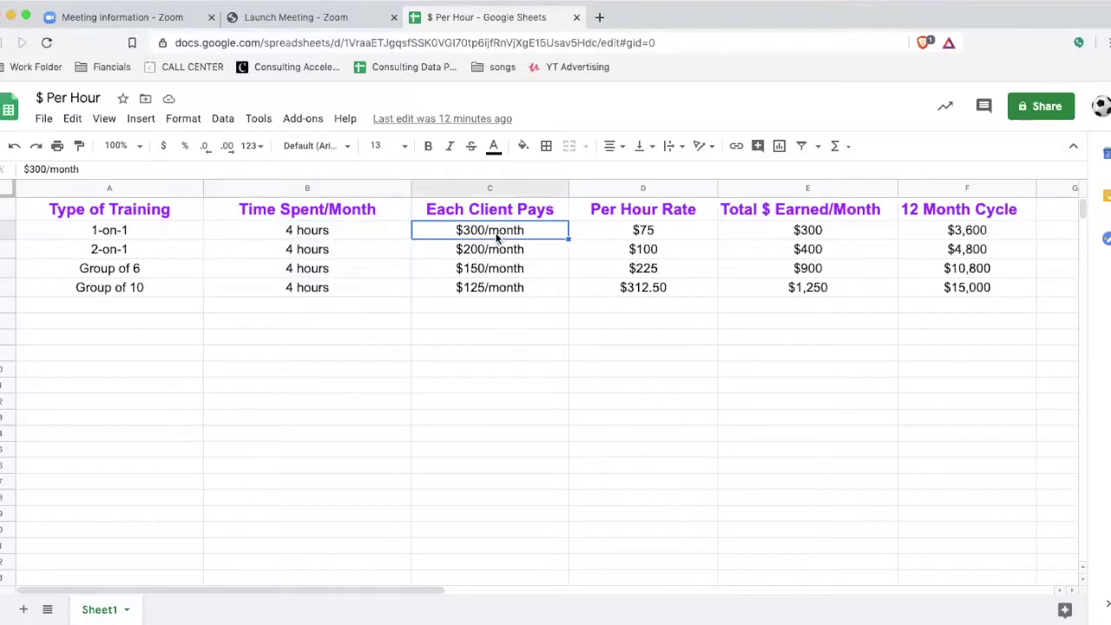
click(316, 236)
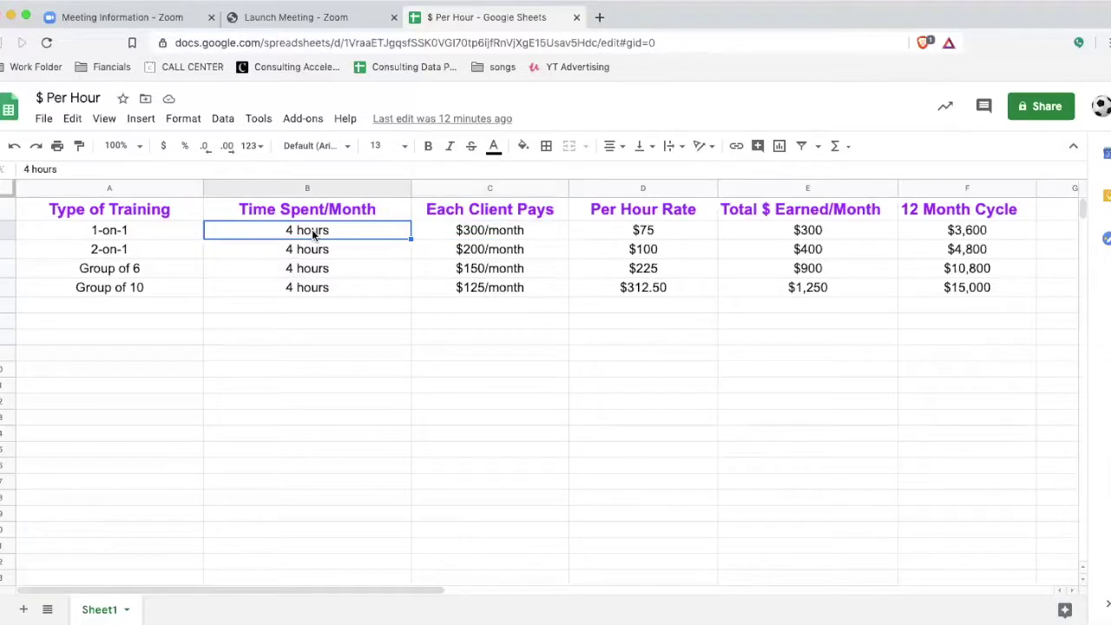
Examine the 1-on-1 row's hourly rate and monthly earnings, along with the full row through the 12 Month Cycle column
click(647, 232)
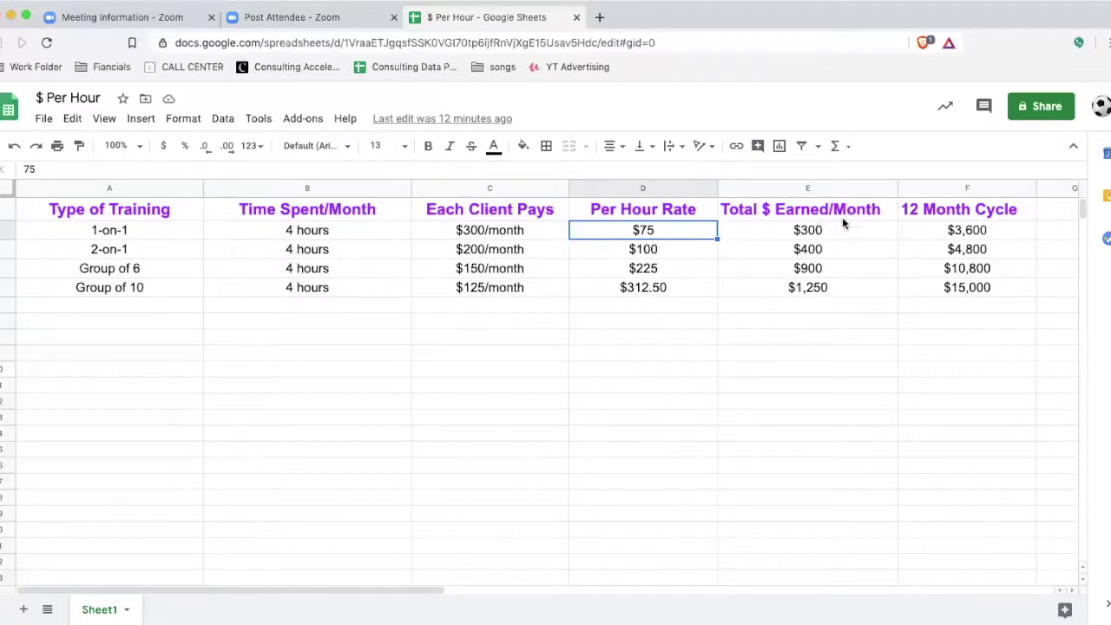
click(819, 236)
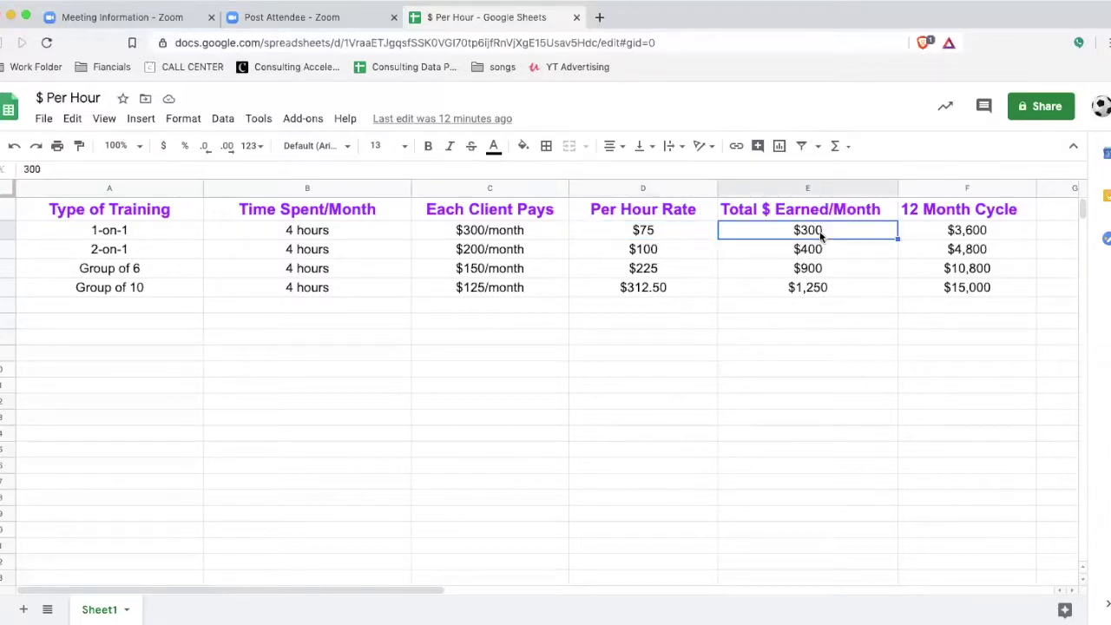
click(492, 231)
click(805, 231)
click(126, 229)
drag(259, 246, 1003, 230)
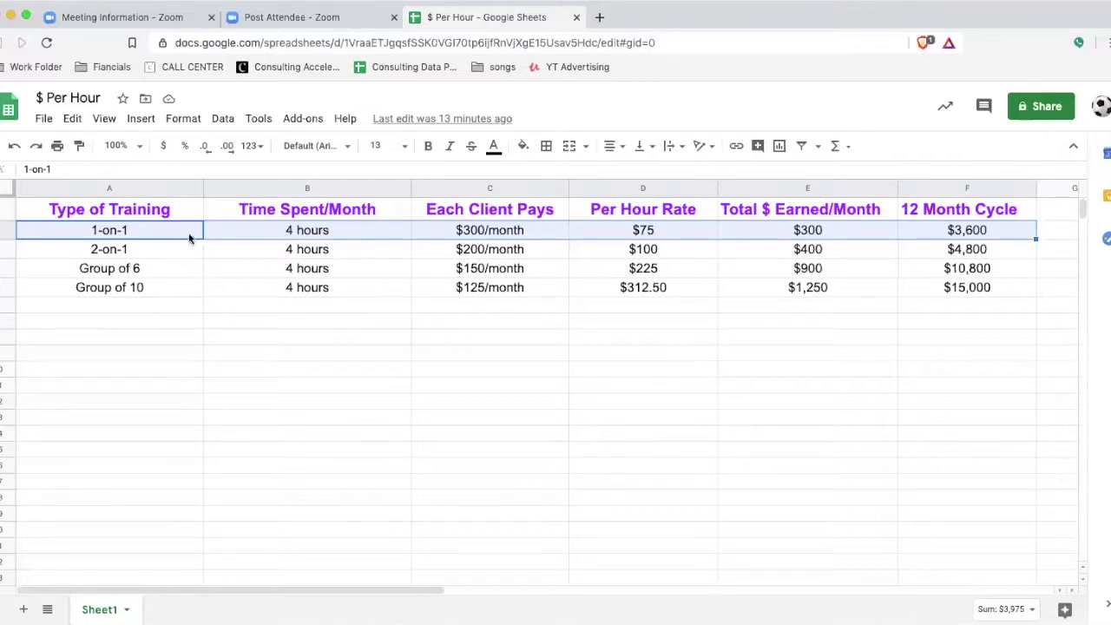
click(180, 425)
drag(124, 230, 993, 228)
click(647, 233)
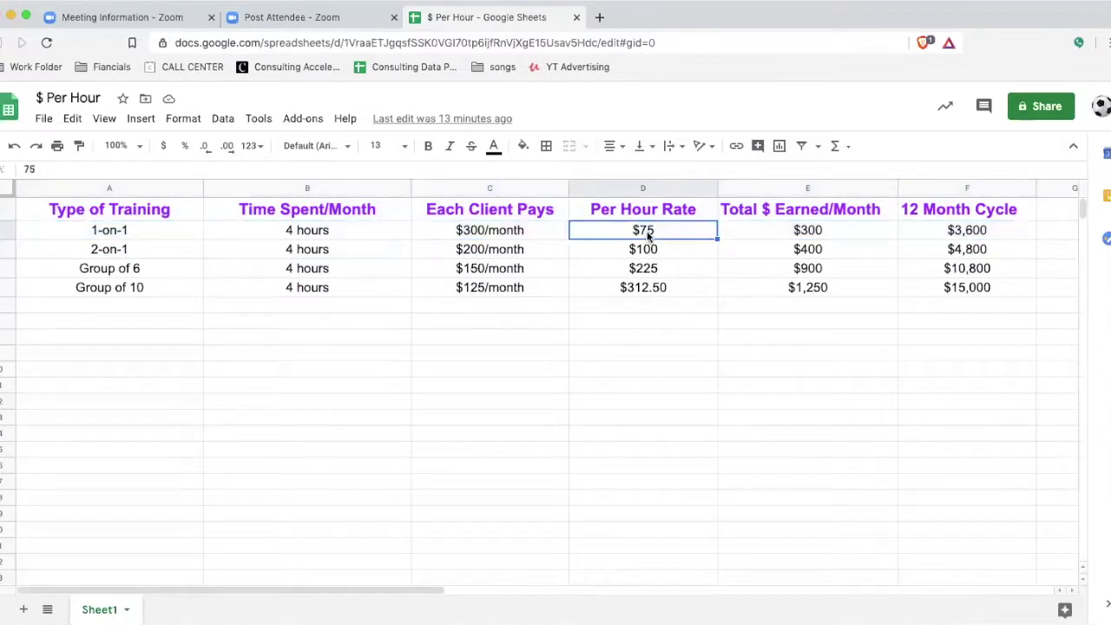
Examine the 2-on-1 row's hours, client price, hourly rate, monthly earnings and 12-month total, checking monthly earnings against 1-on-1
click(90, 254)
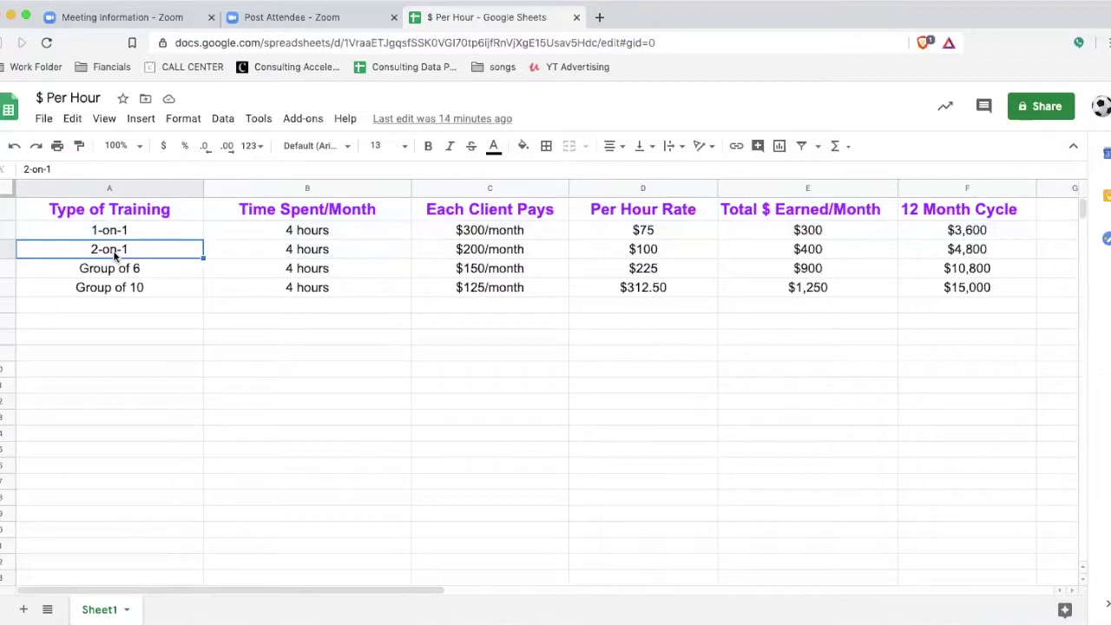
click(321, 250)
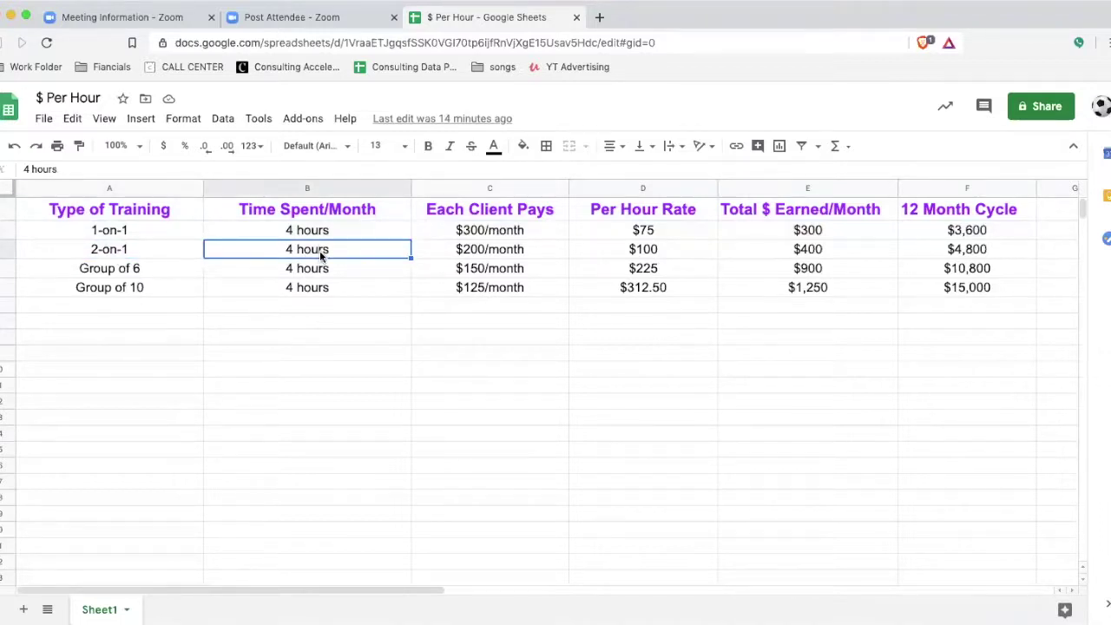
click(489, 213)
click(493, 250)
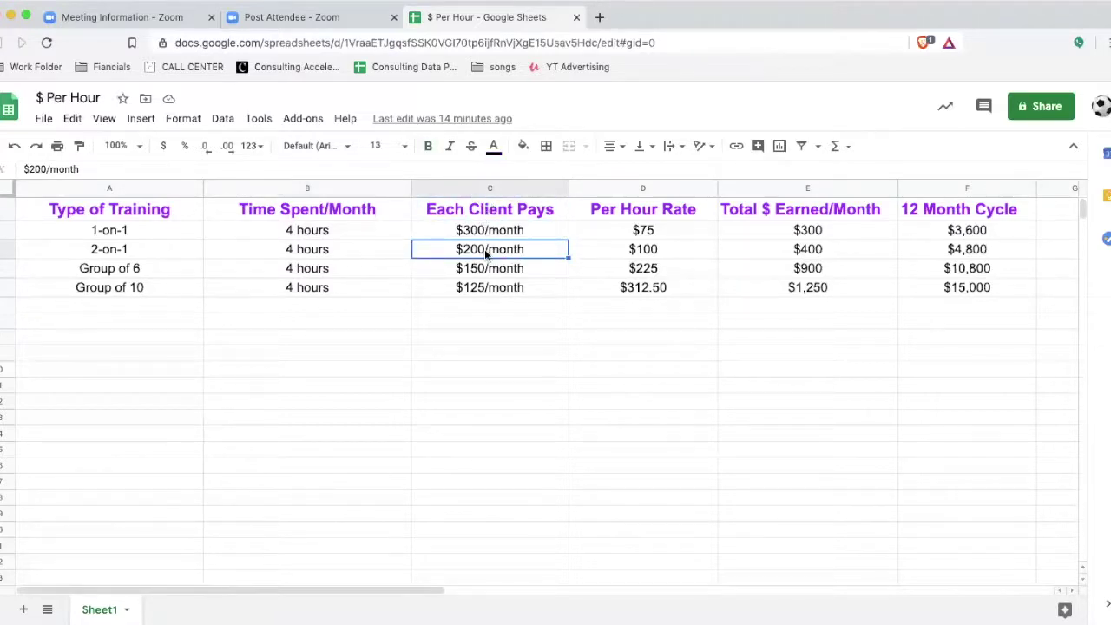
click(92, 253)
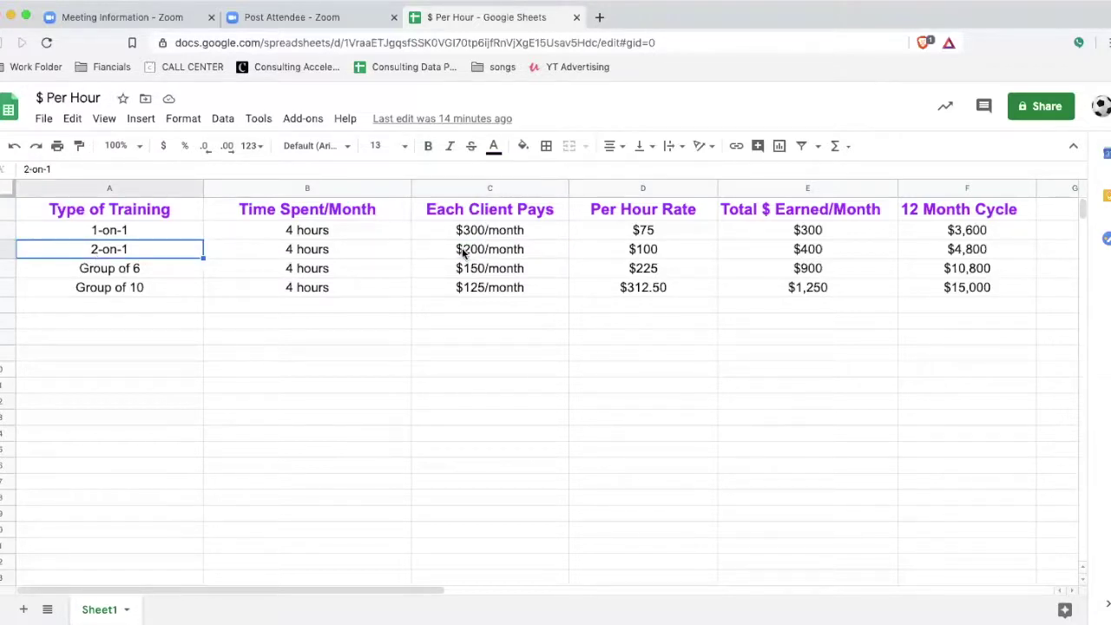
click(819, 255)
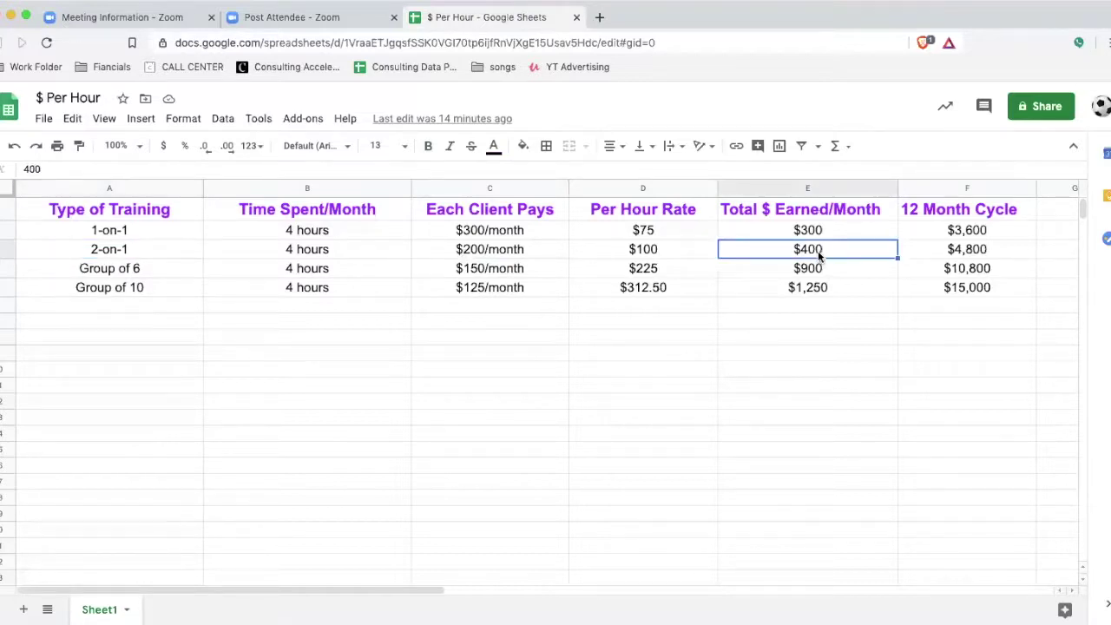
click(816, 233)
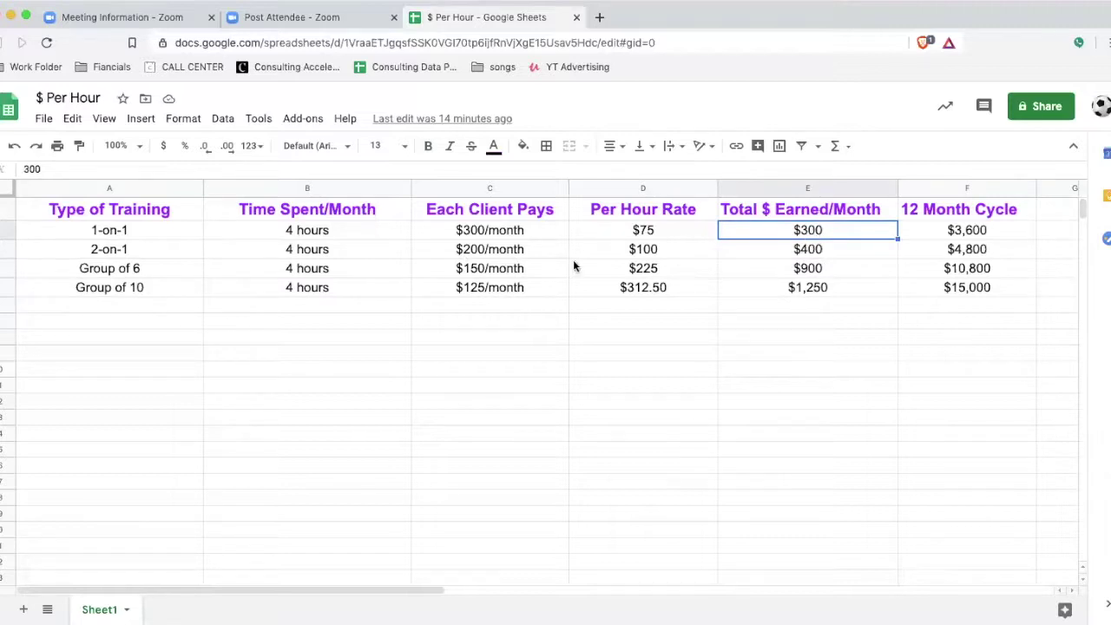
click(657, 252)
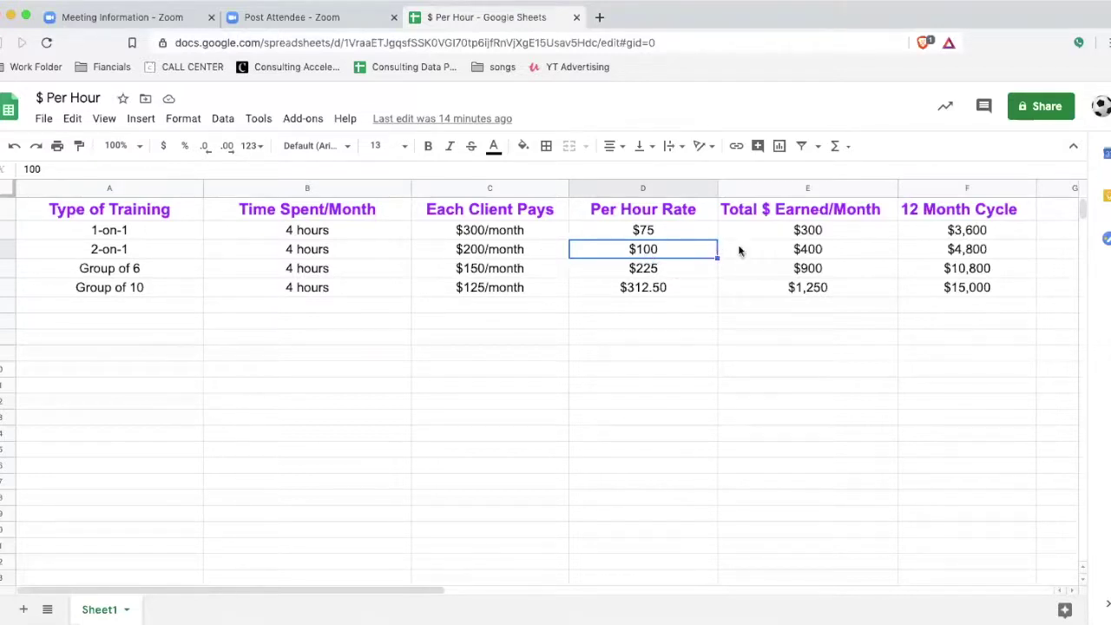
click(970, 252)
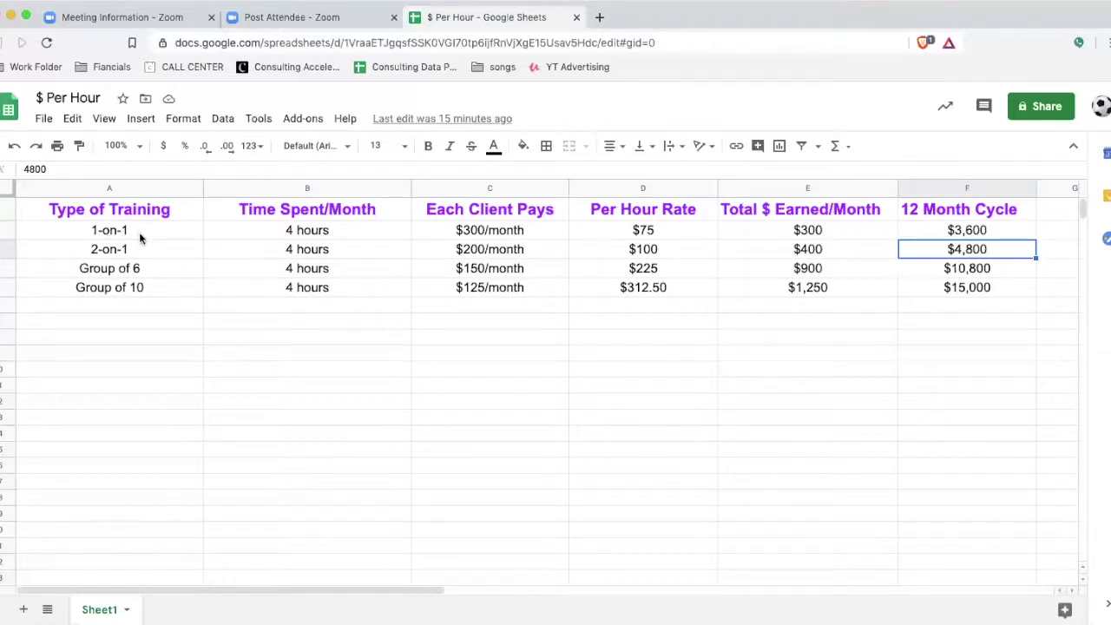
Compare the 1-on-1 and 2-on-1 rows on time spent, per hour rate and 12-month earnings
drag(288, 233, 293, 251)
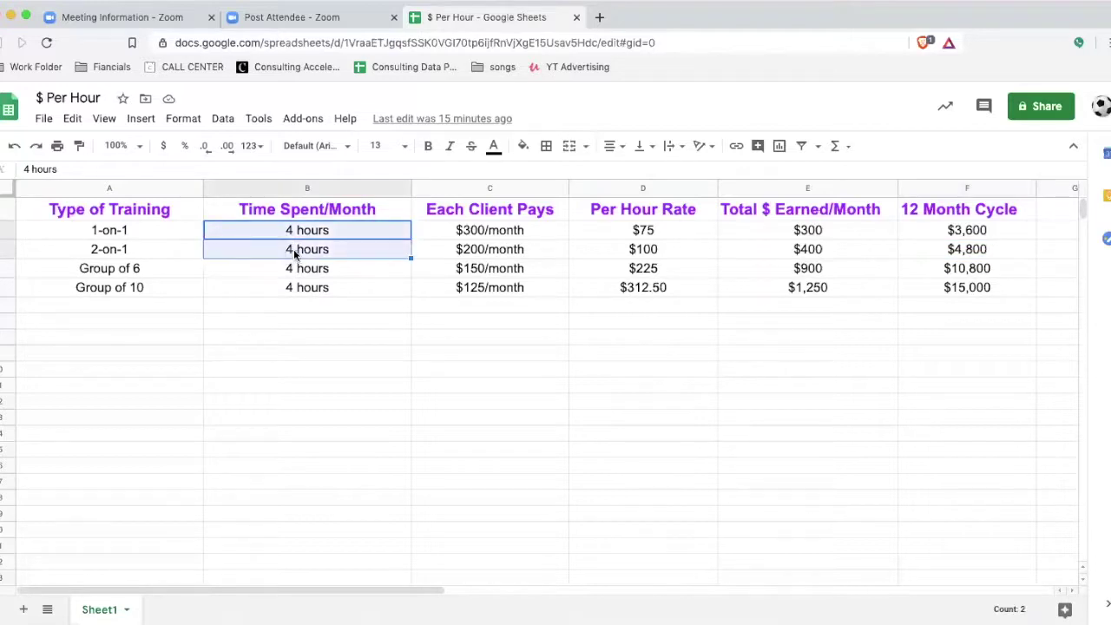
click(675, 230)
drag(676, 248, 675, 245)
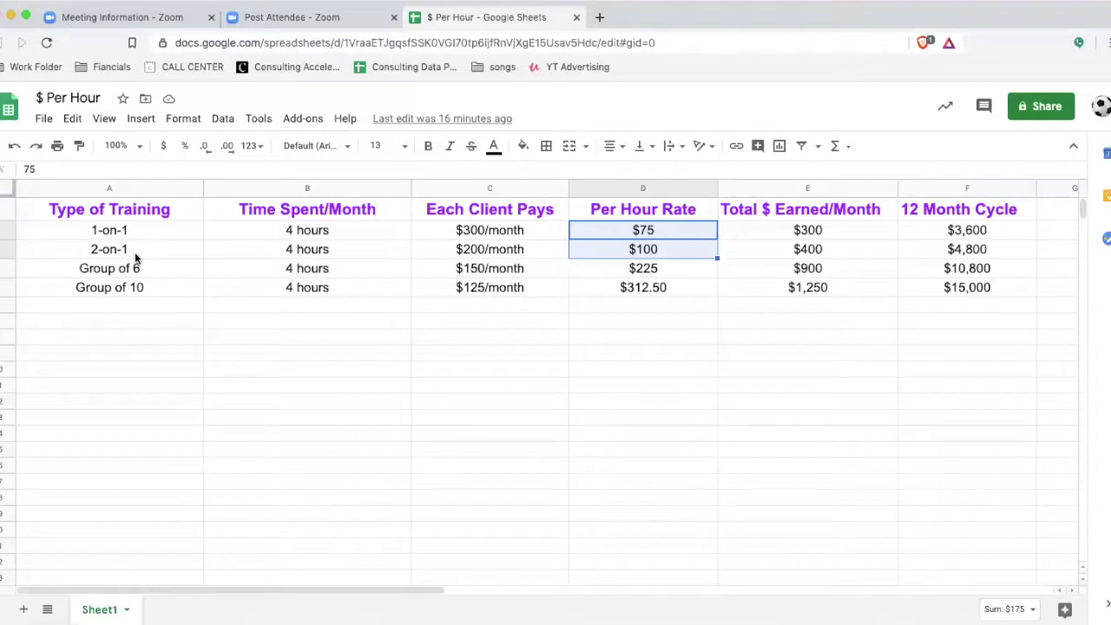
click(347, 231)
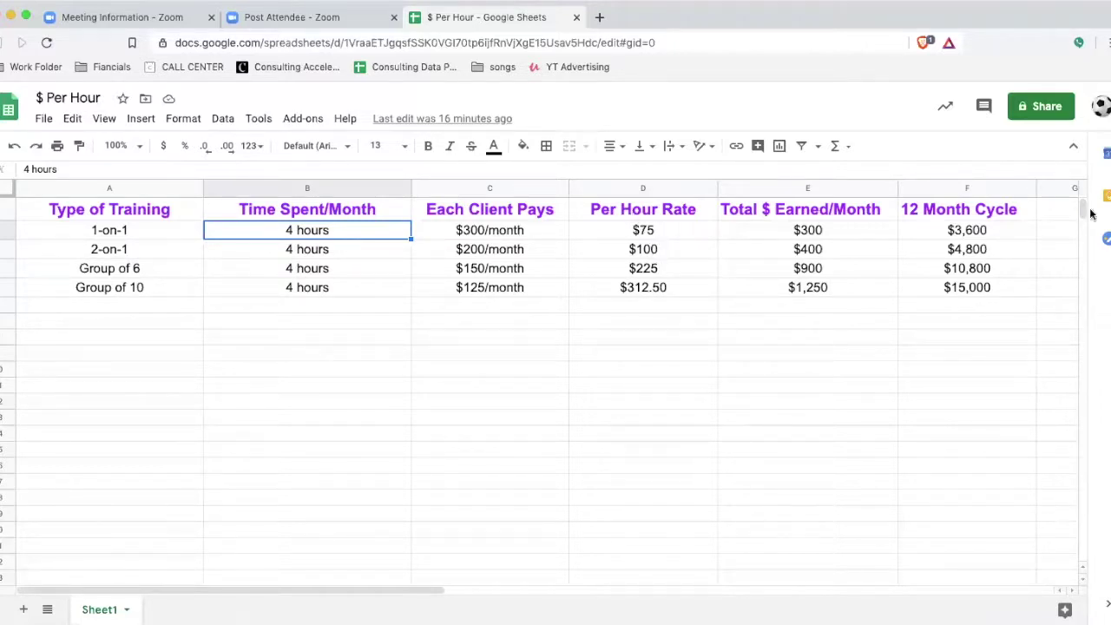
drag(979, 233, 975, 252)
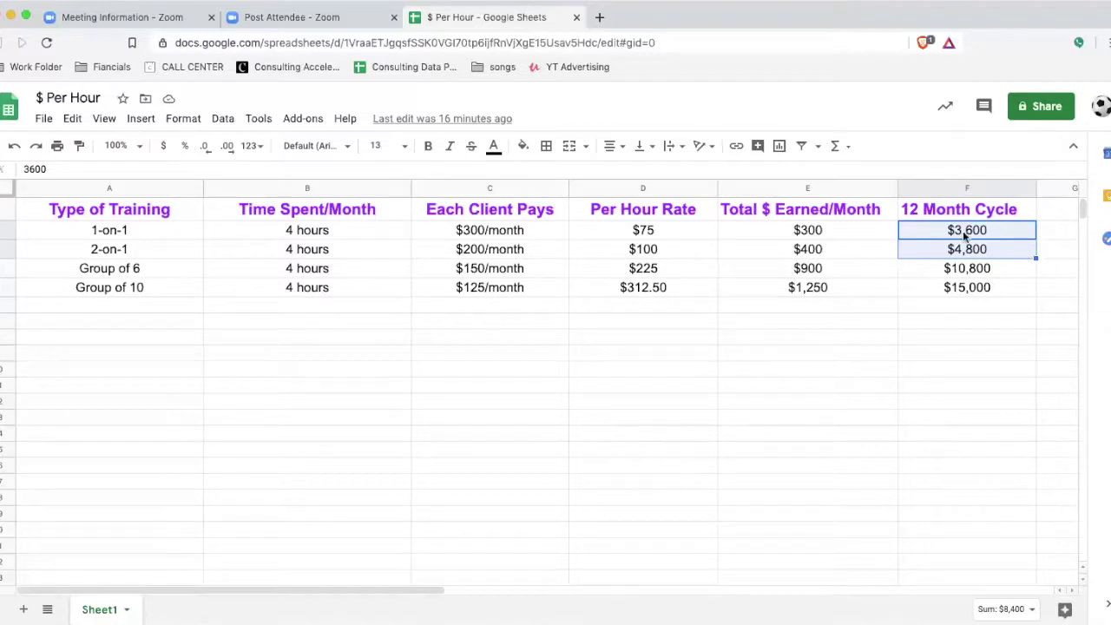
click(425, 233)
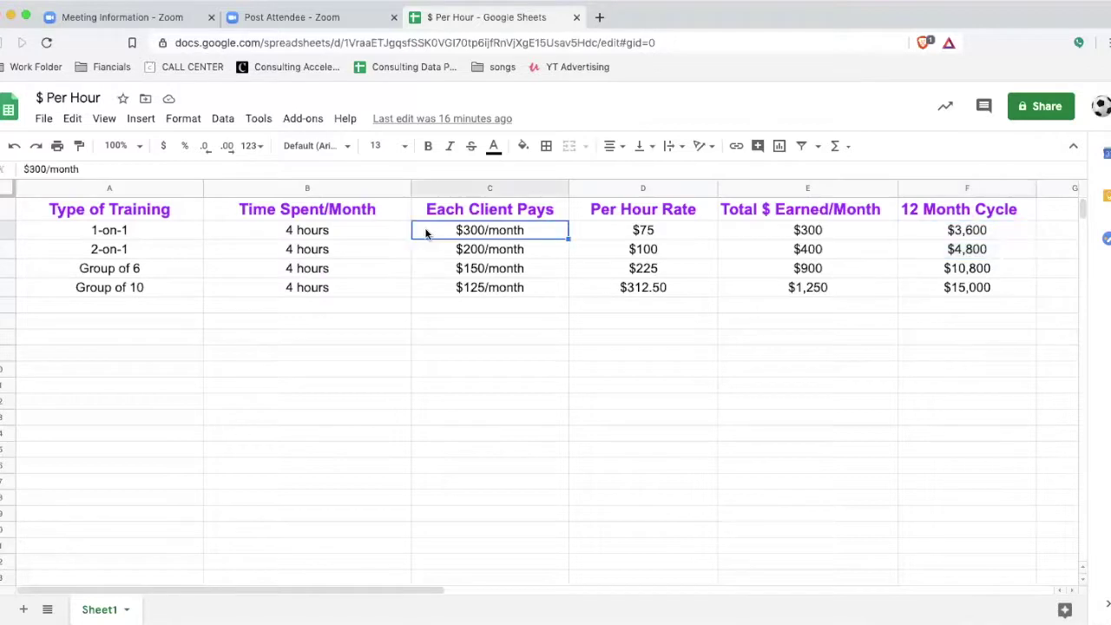
Enter 36k in cell G2, beside the 12 Month Cycle value of the 1-on-1 row
double_click(1057, 232)
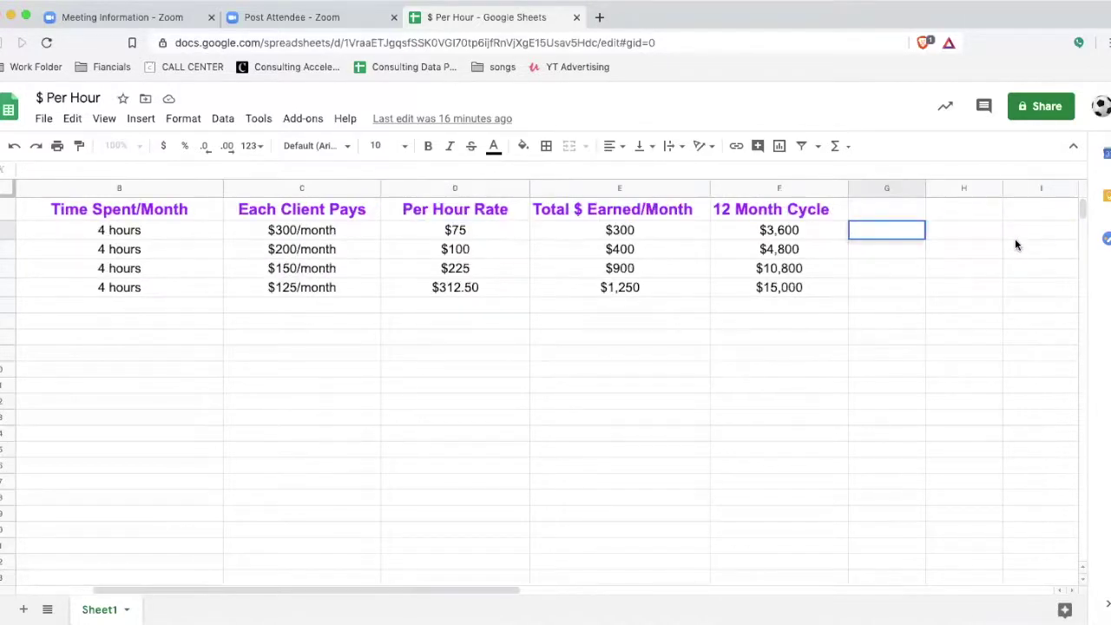
text(2)
text(6)
key(BackSpace)
key(BackSpace)
text(36k)
key(Return)
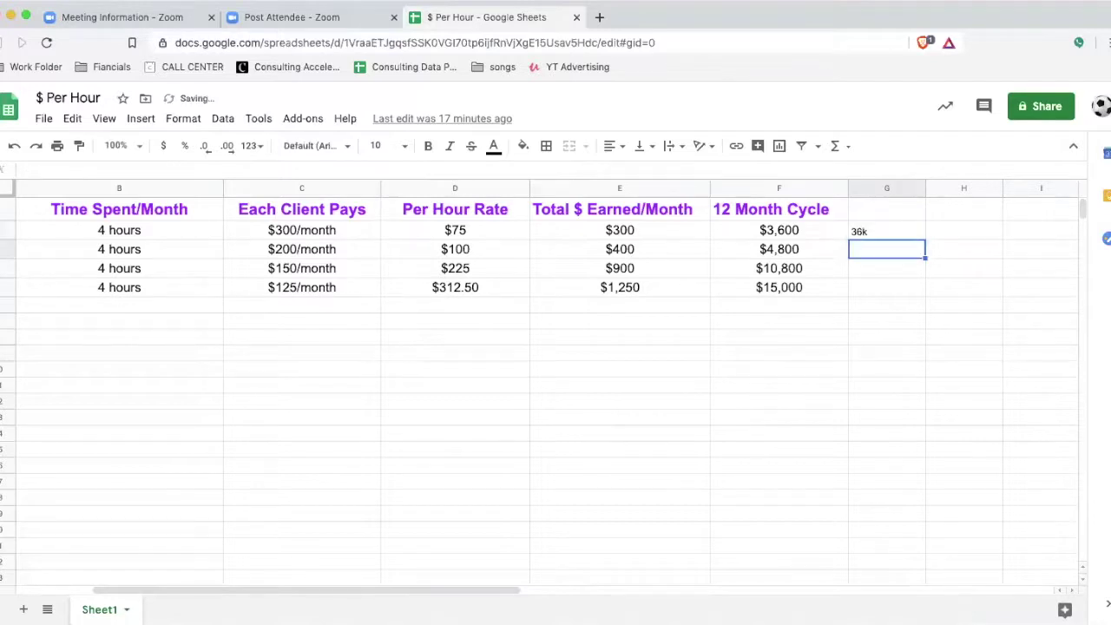
Enter 48k in cell G3, beside the 12 Month Cycle value of the 2-on-1 row
drag(409, 590, 302, 577)
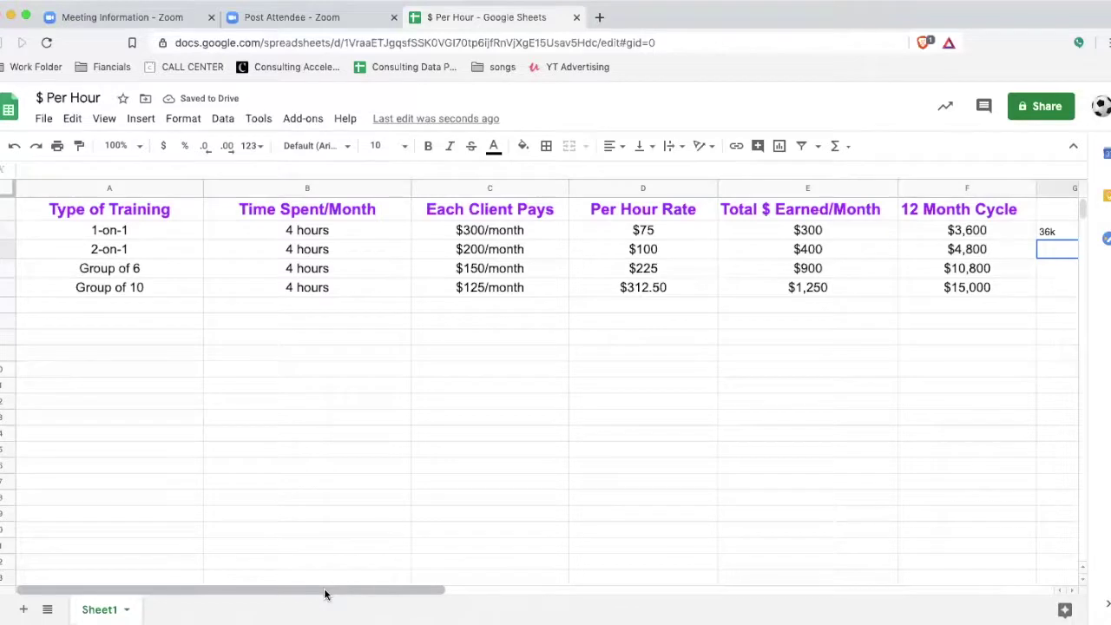
drag(325, 592, 503, 574)
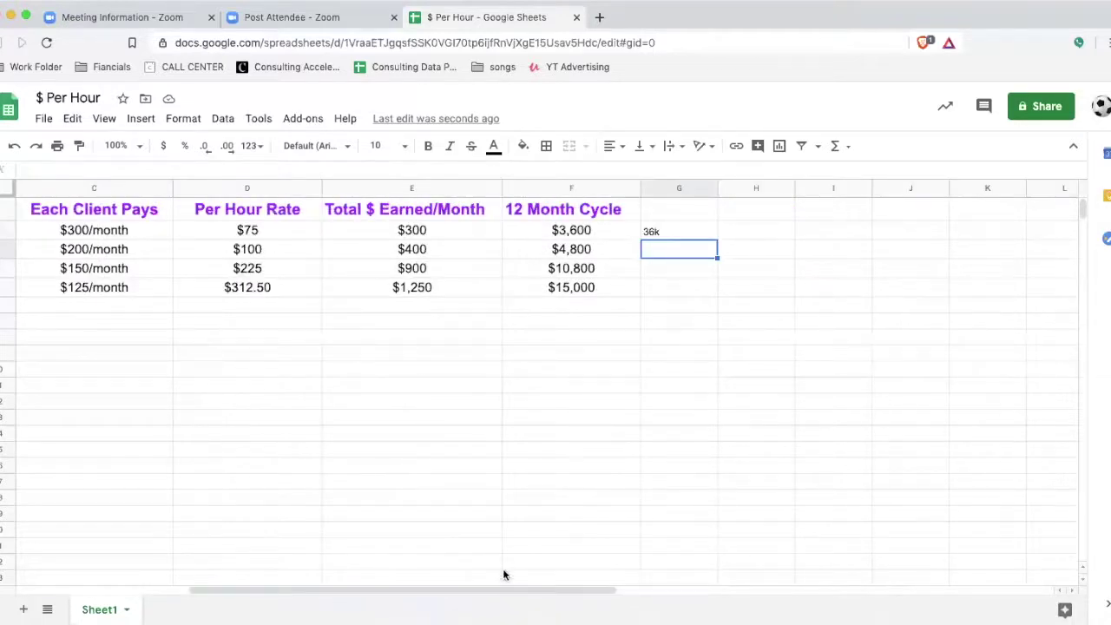
double_click(660, 247)
text(1)
key(BackSpace)
text(48k)
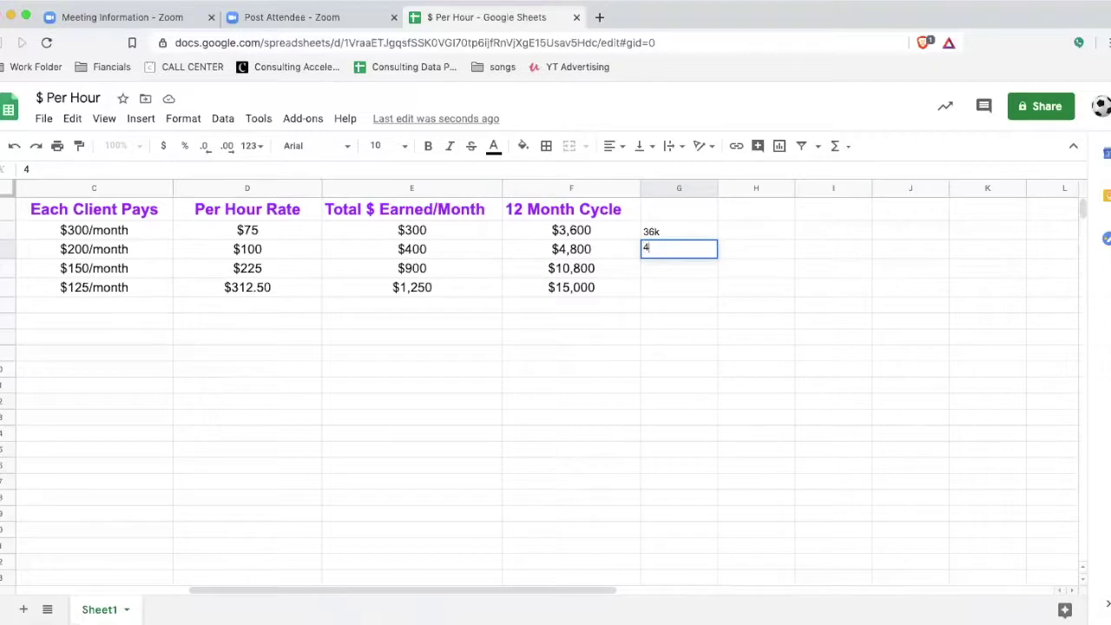
click(726, 278)
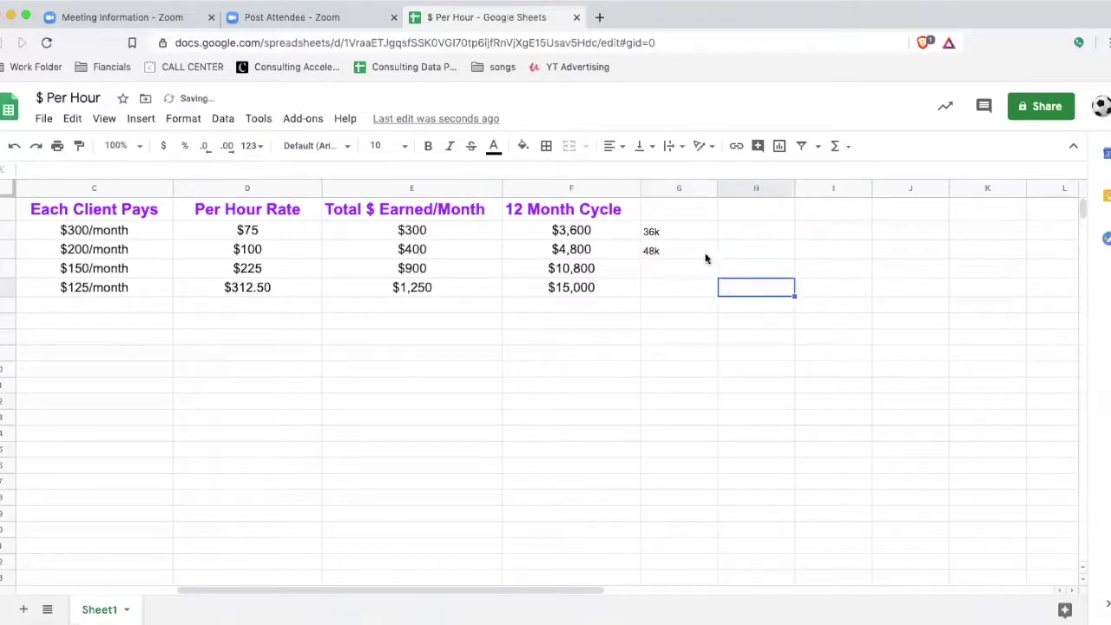
Format the 36k and 48k projections in cells G2:G3 as bold with font size 12
drag(681, 232, 682, 253)
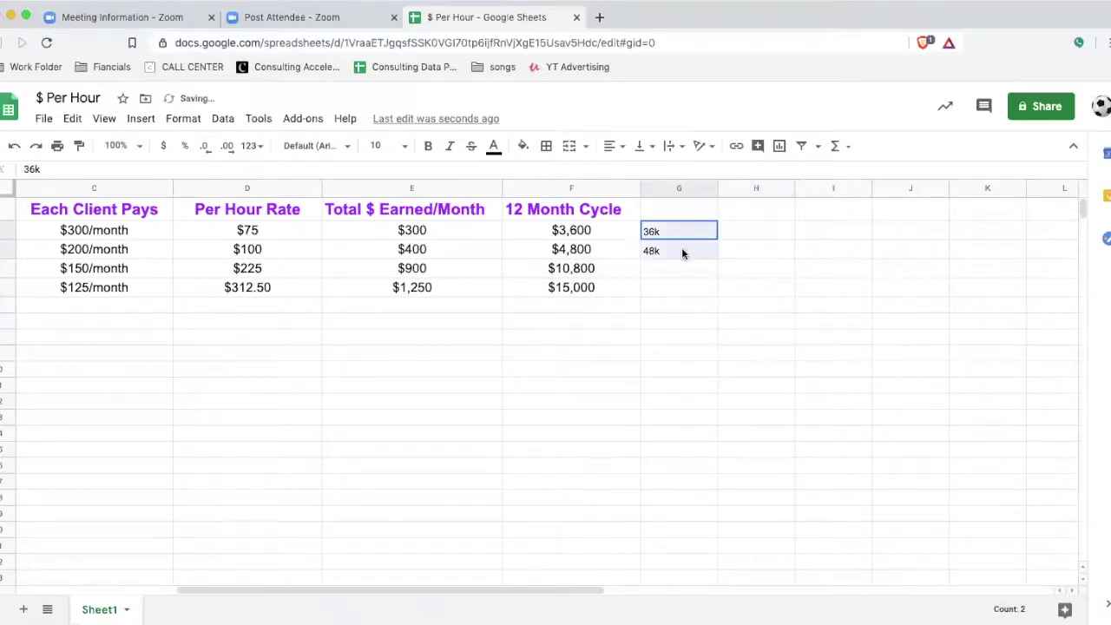
click(494, 148)
click(428, 147)
click(405, 146)
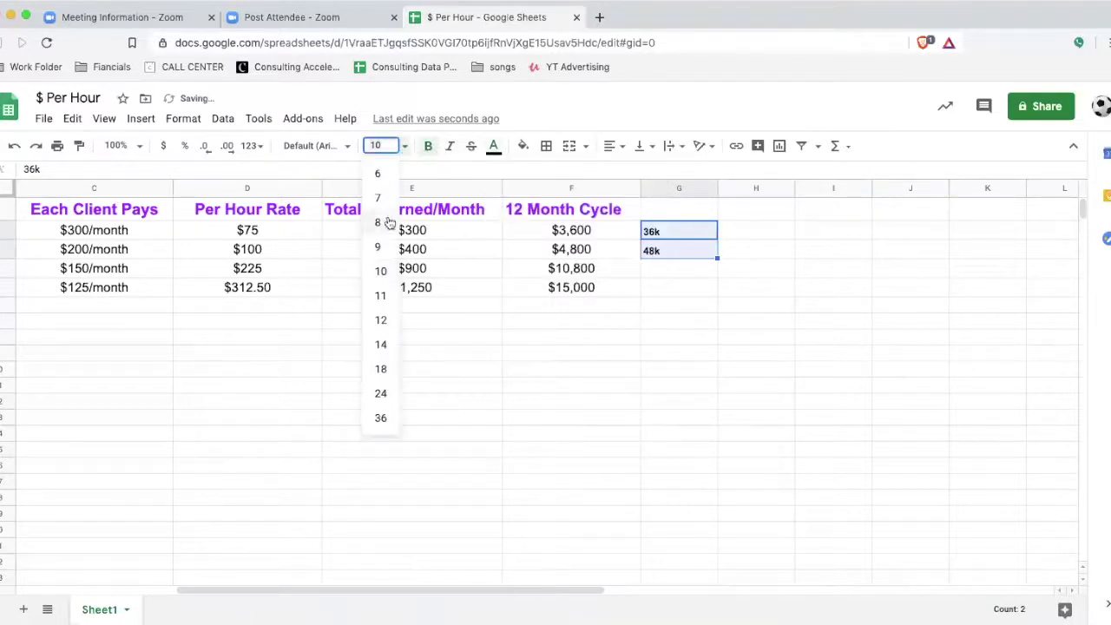
click(382, 320)
click(698, 383)
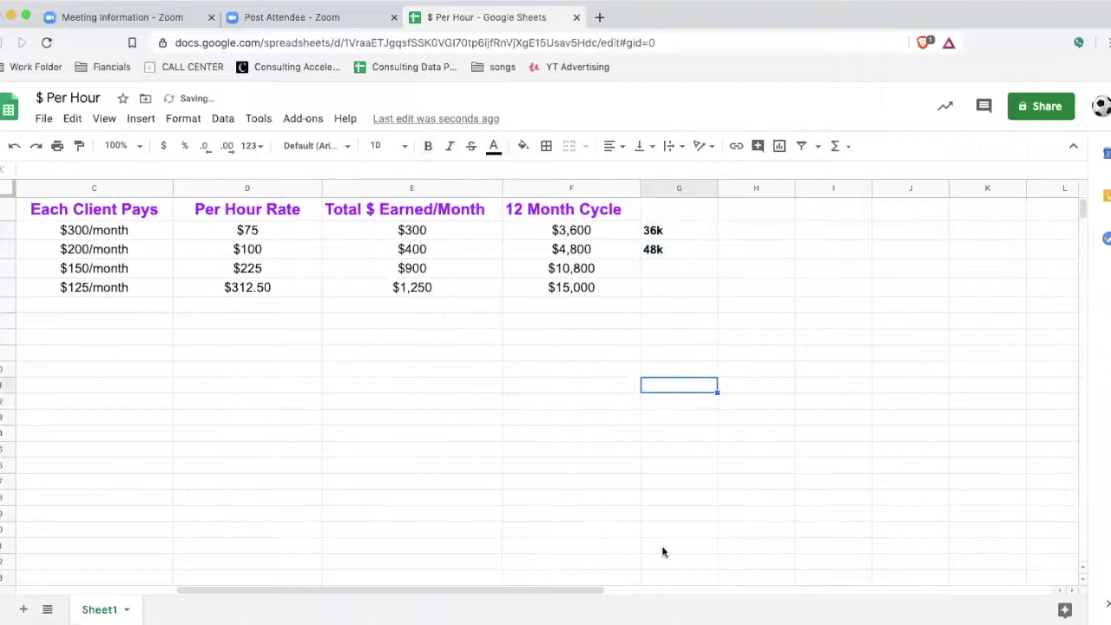
Review the 1-on-1 and 2-on-1 training types against their yearly projections in column G
drag(566, 592, 559, 592)
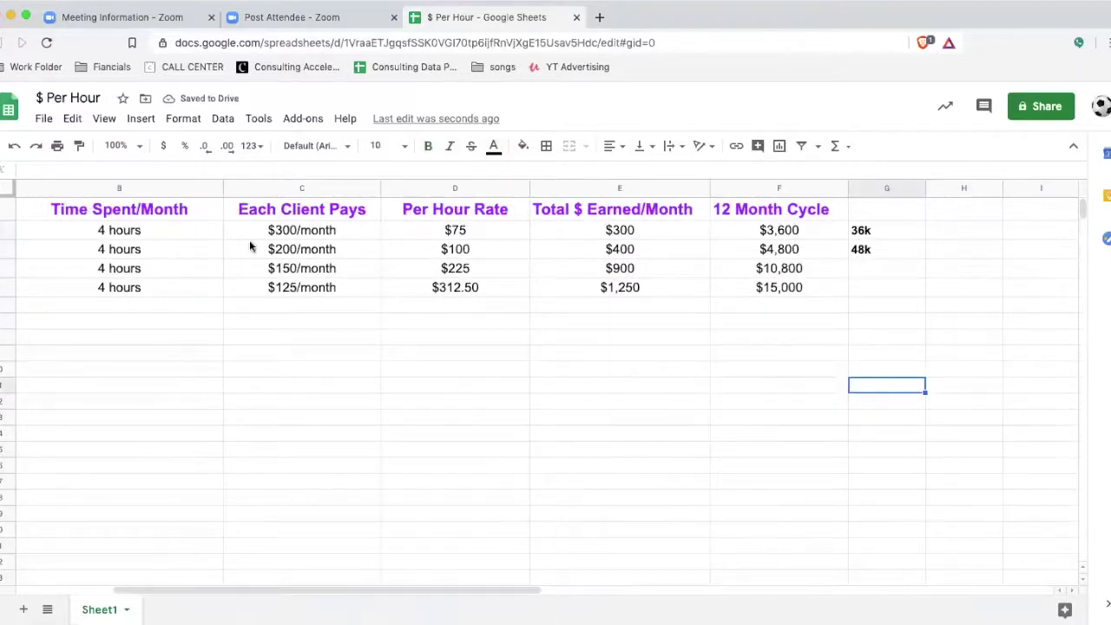
click(878, 252)
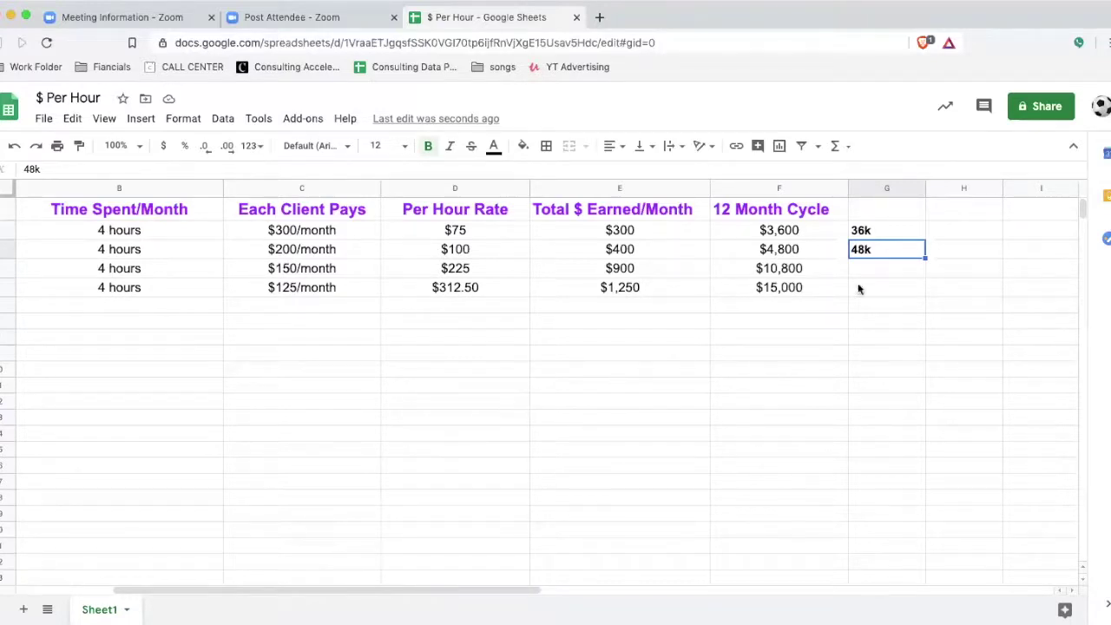
scroll(399, 593, left, 3)
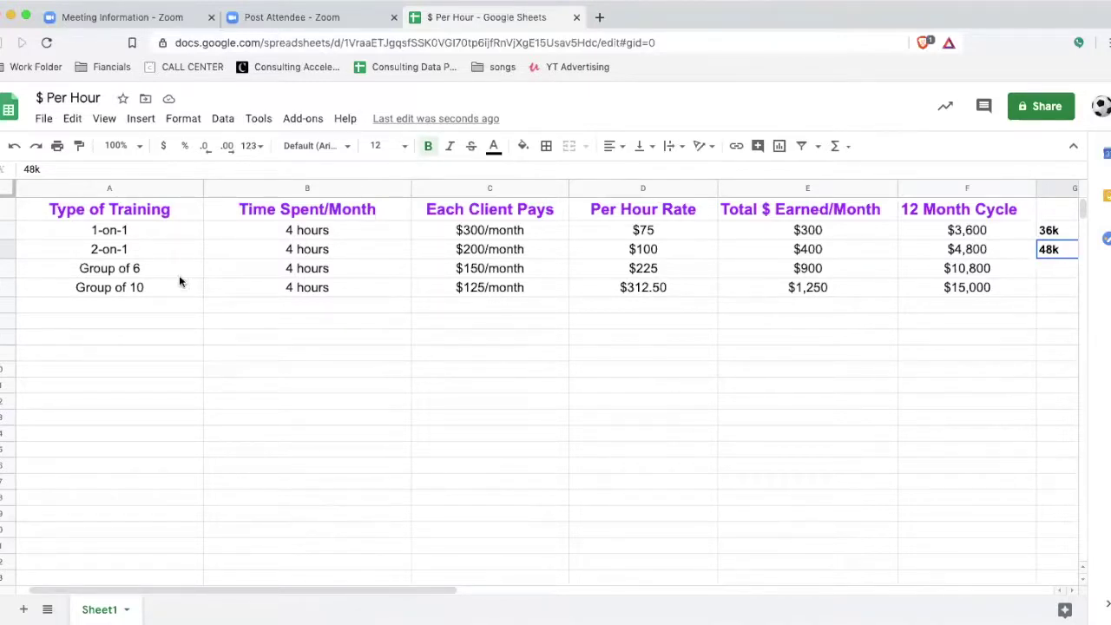
drag(130, 236, 133, 246)
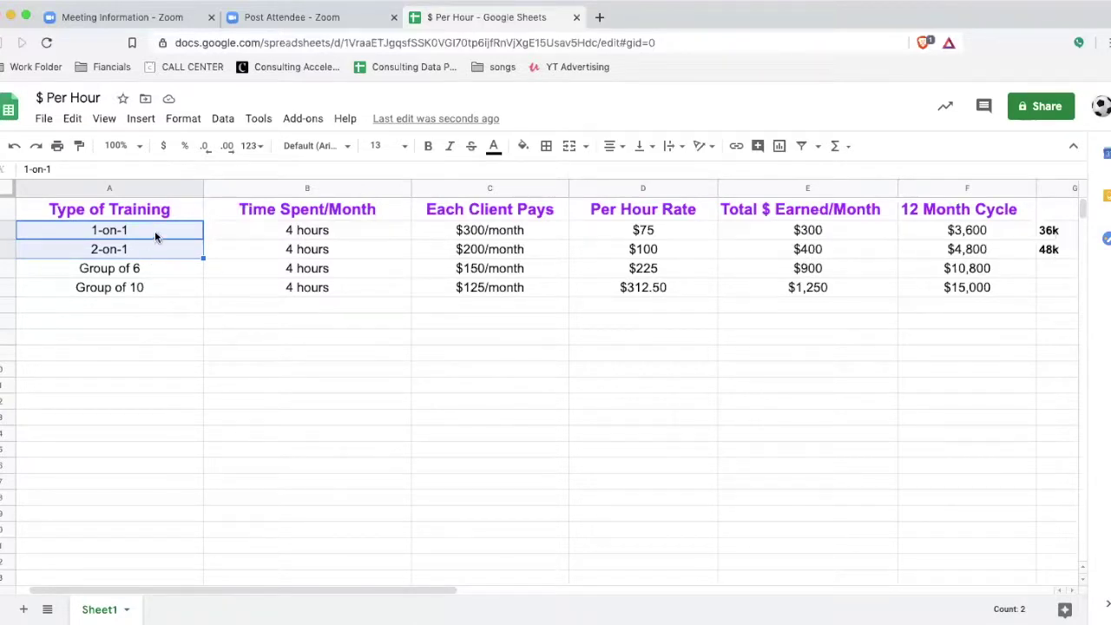
click(1056, 252)
click(1057, 233)
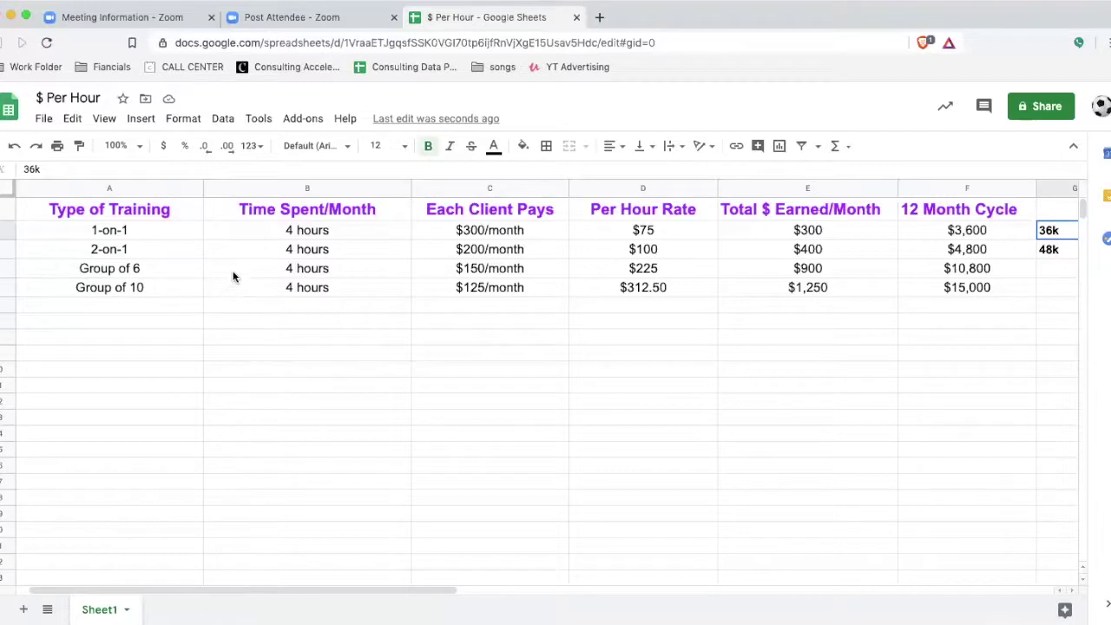
Examine the Group of 6 row's hours, client price and monthly earnings, comparing its per hour rate with 2-on-1 and 1-on-1
click(136, 272)
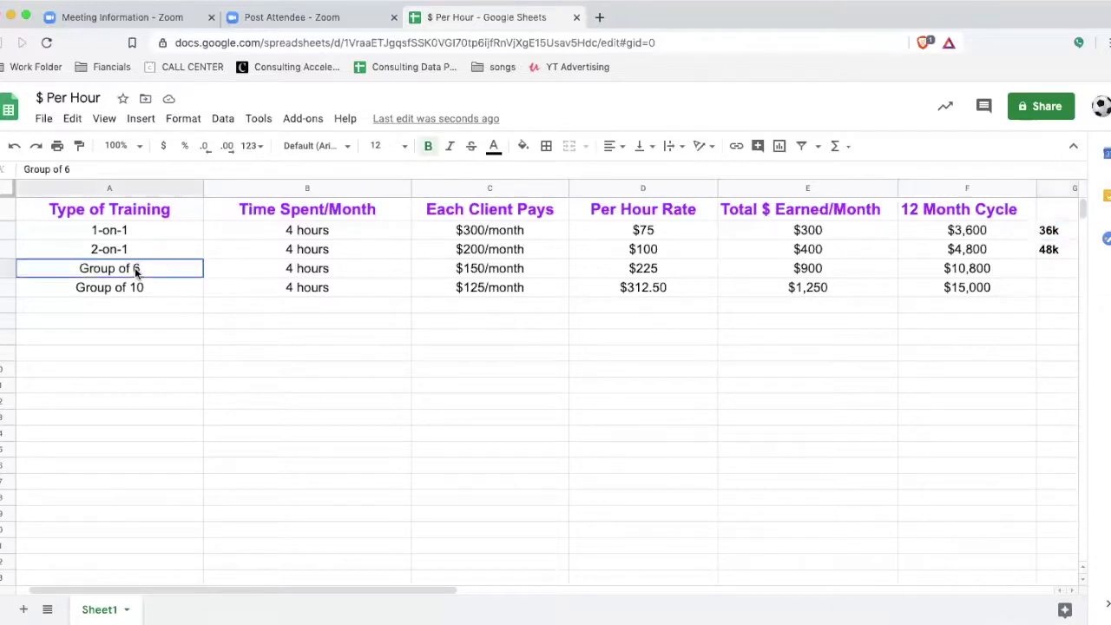
click(309, 273)
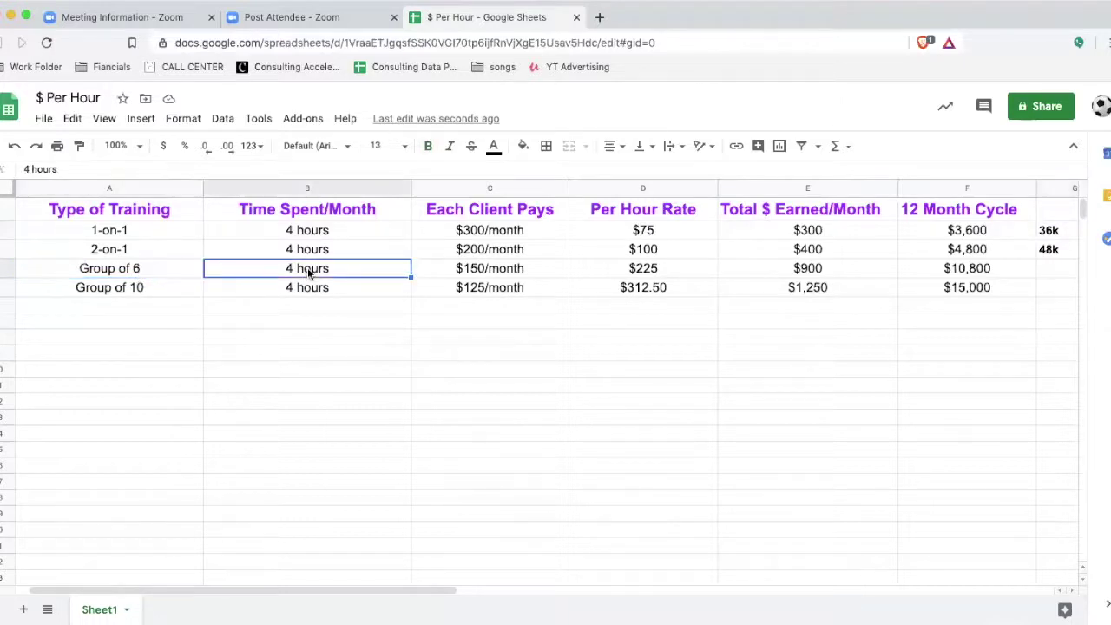
click(500, 273)
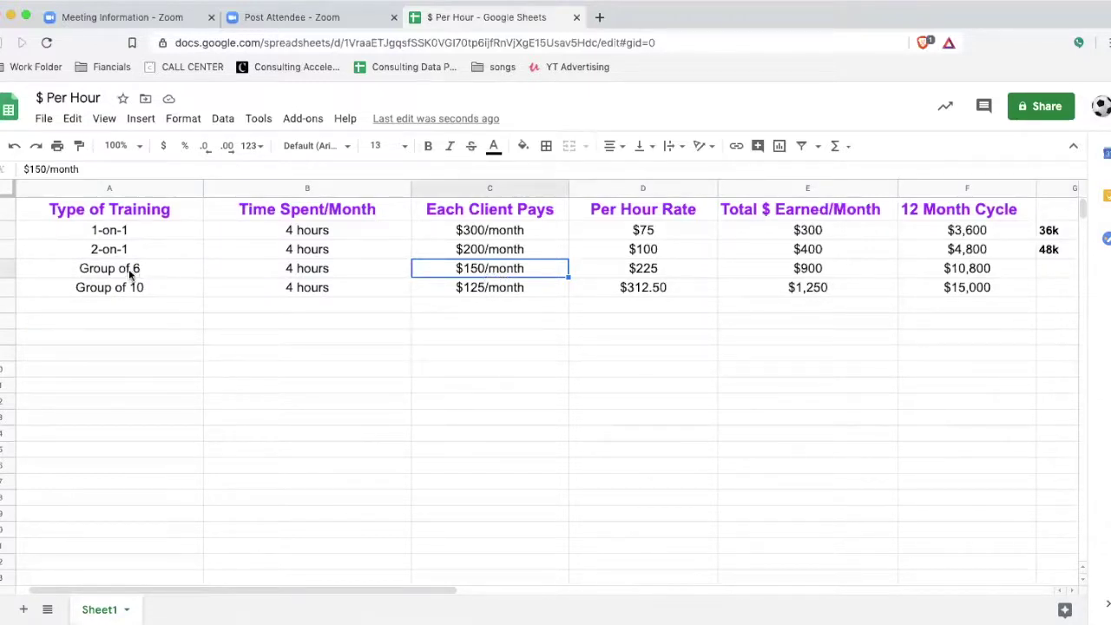
click(805, 269)
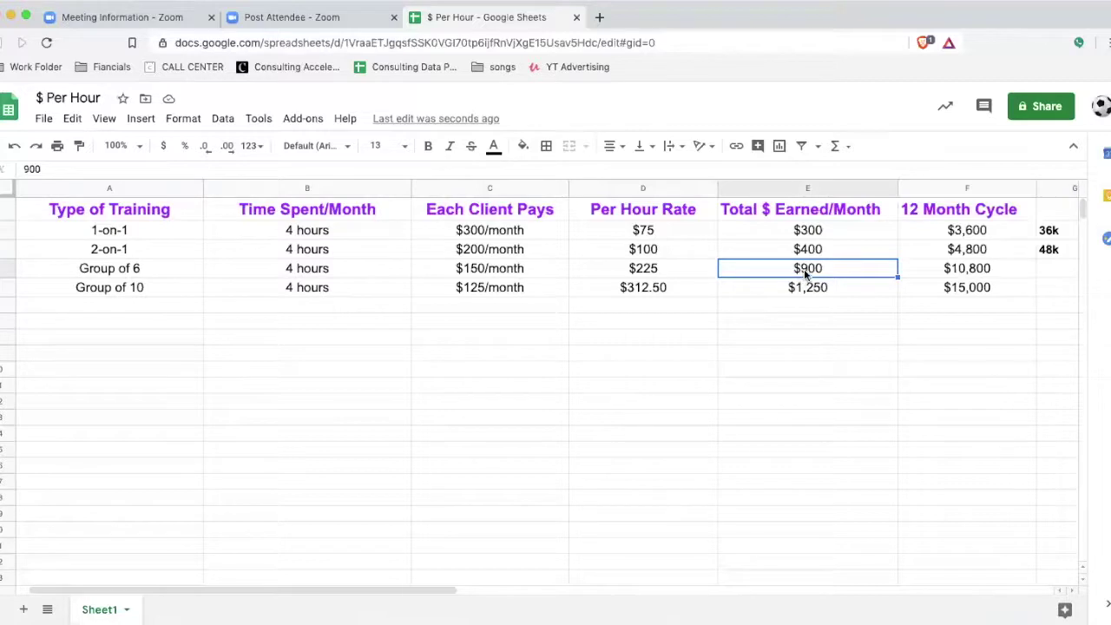
click(653, 273)
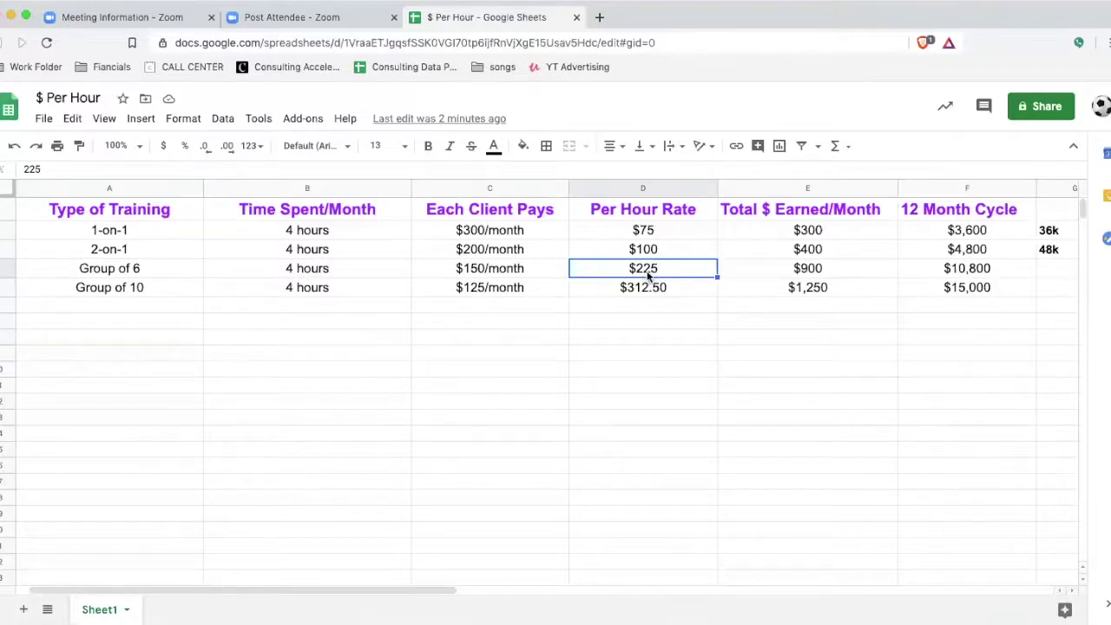
click(645, 252)
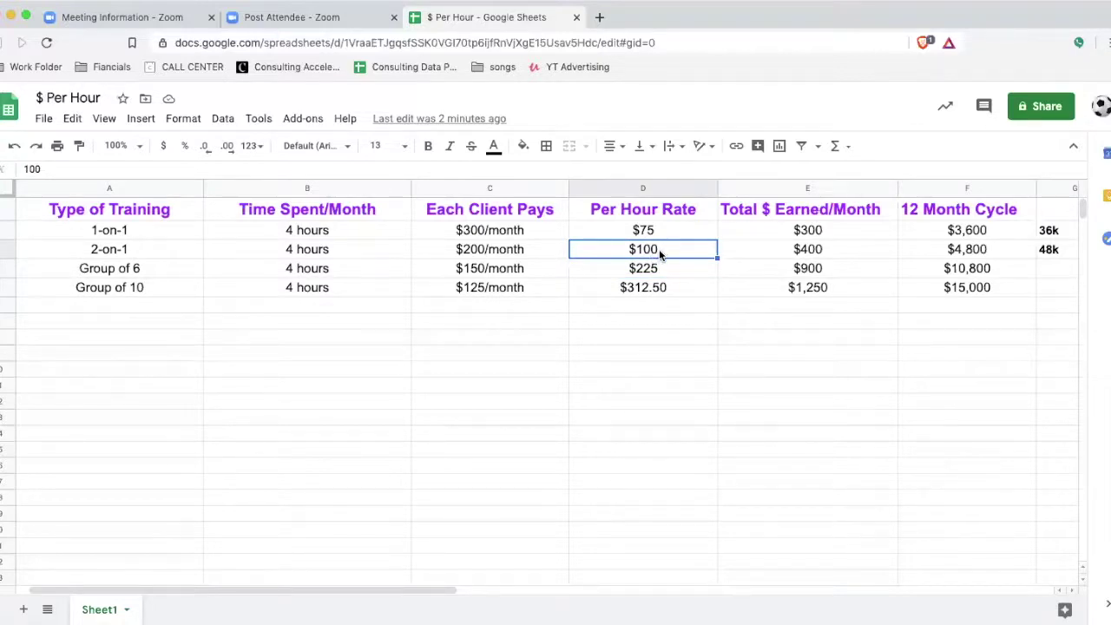
click(654, 233)
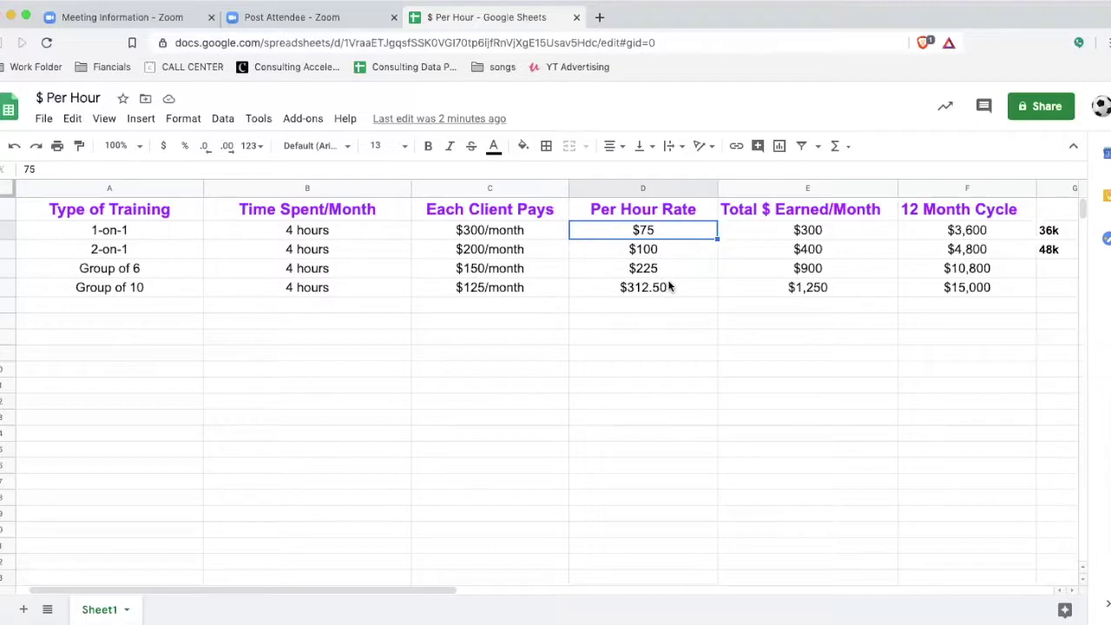
click(650, 273)
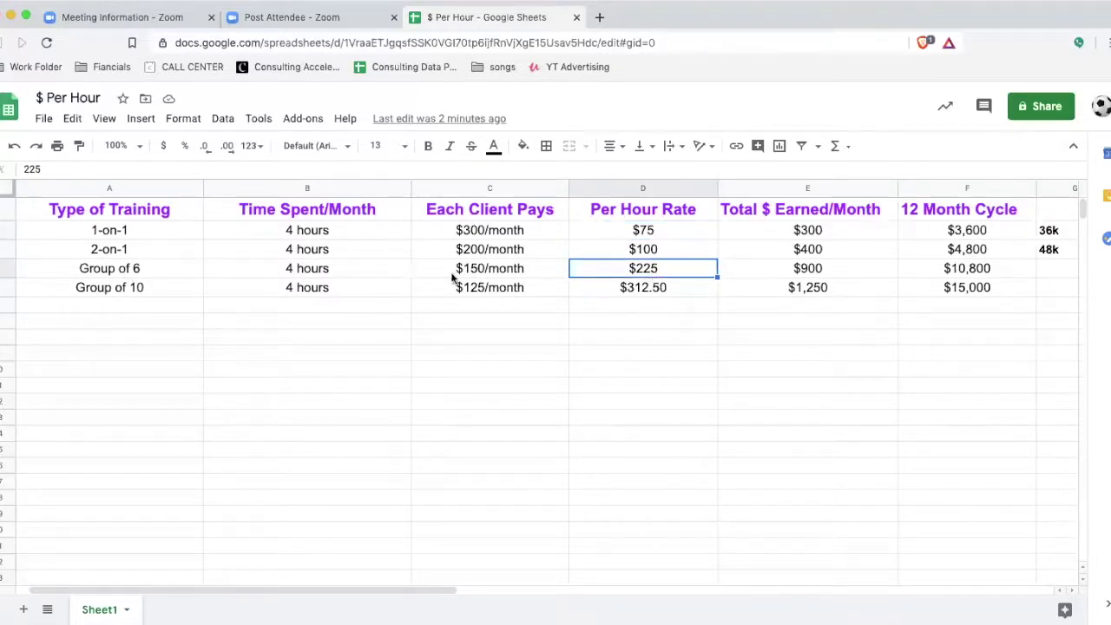
Compare the Group of 6's monthly earnings with 1-on-1, and examine its 12 Month Cycle value alongside the other training types
click(150, 273)
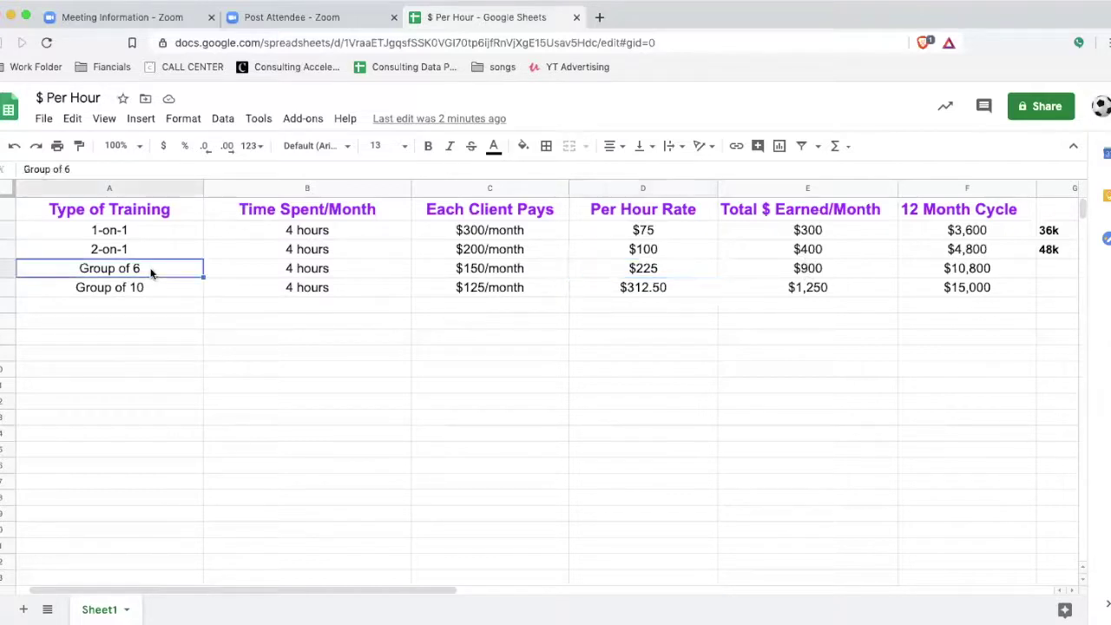
click(813, 275)
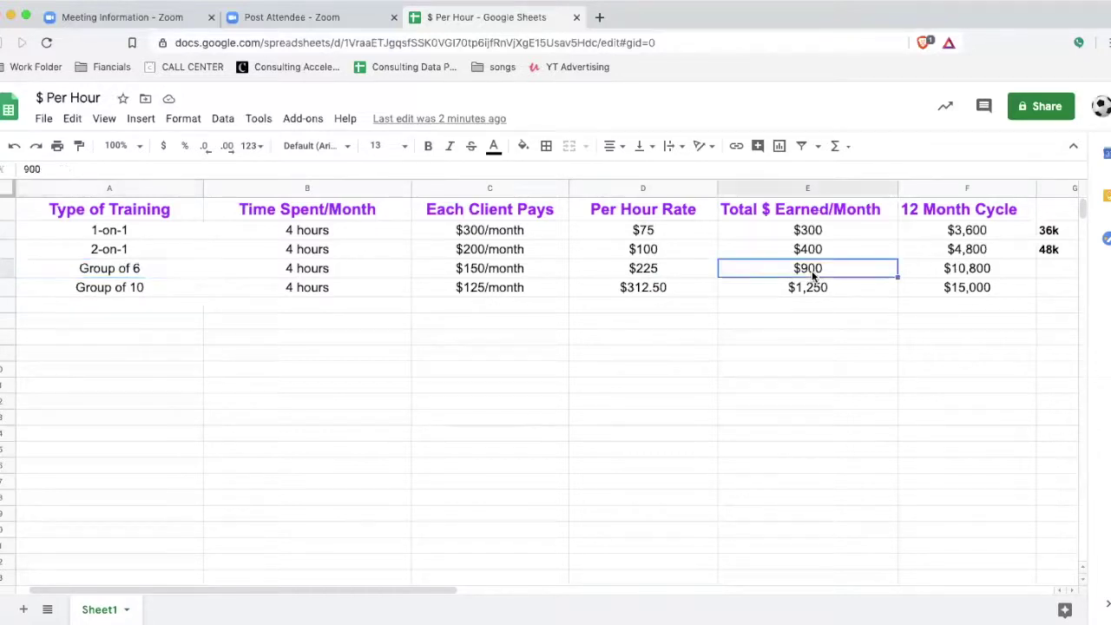
click(812, 233)
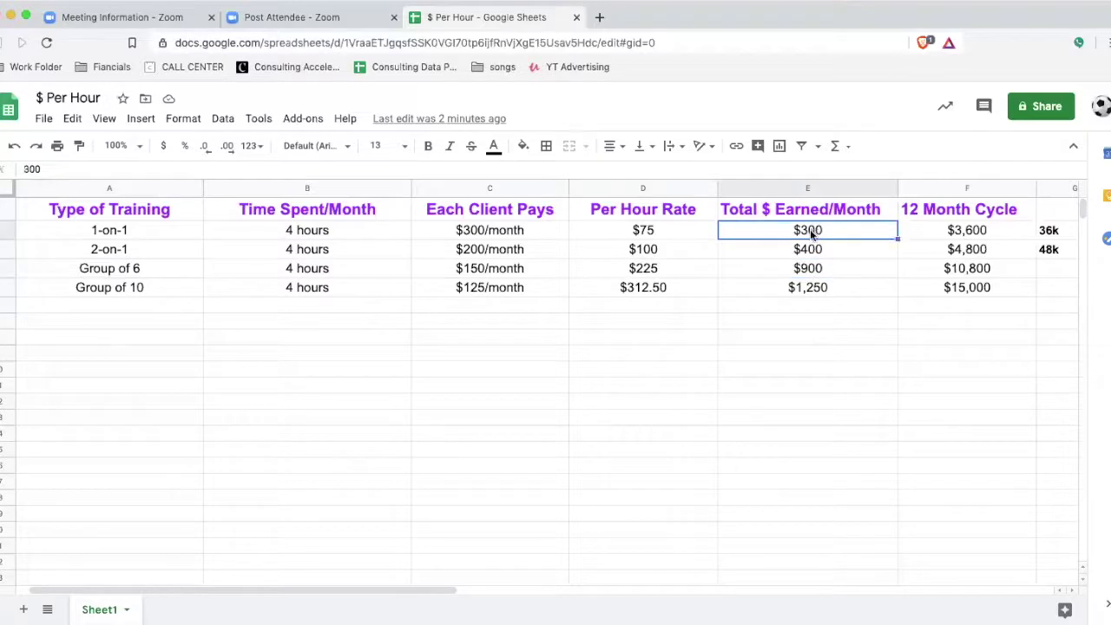
click(820, 274)
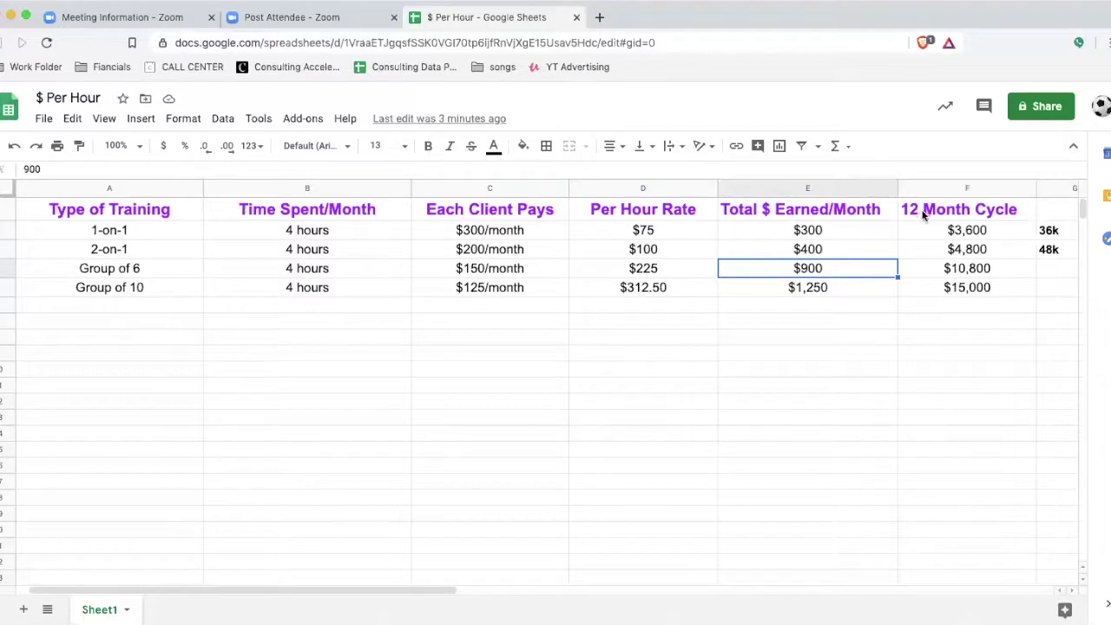
click(972, 274)
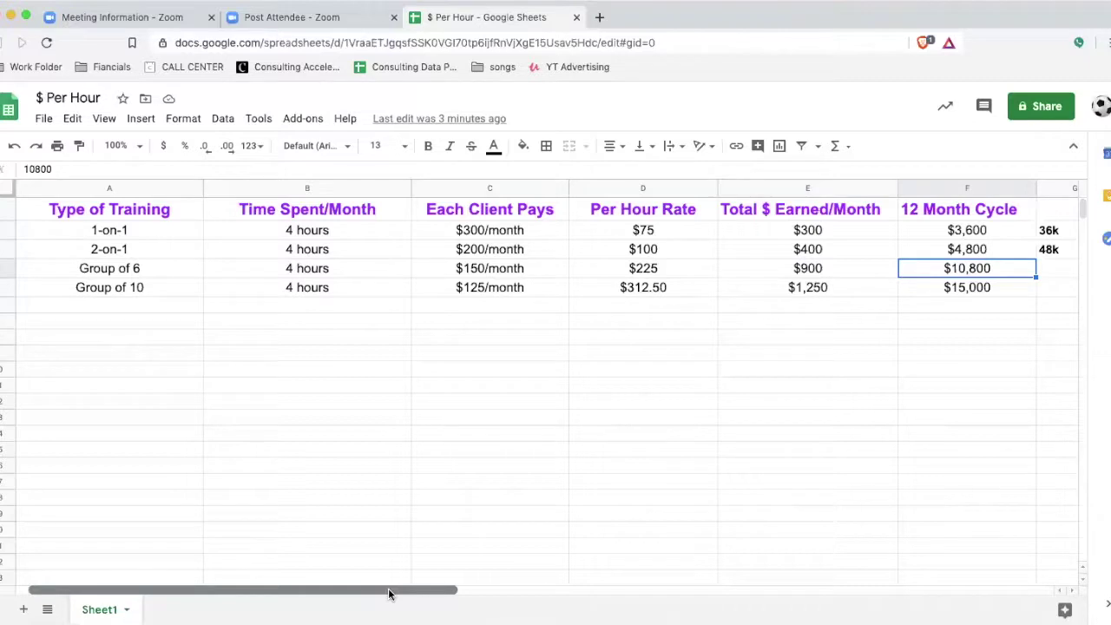
drag(389, 594, 380, 596)
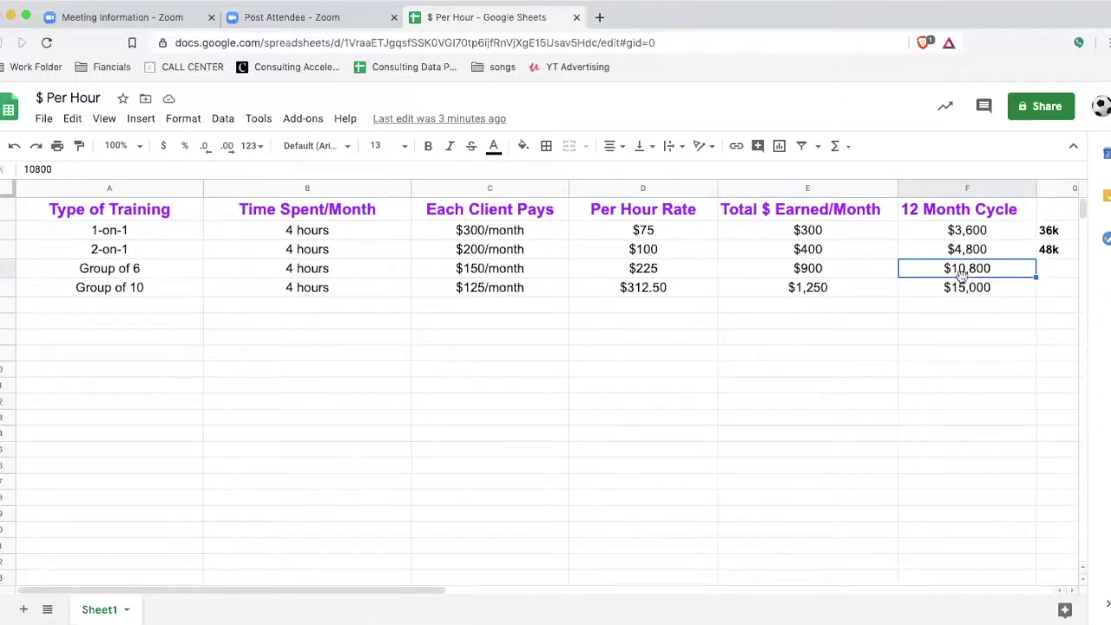
click(127, 276)
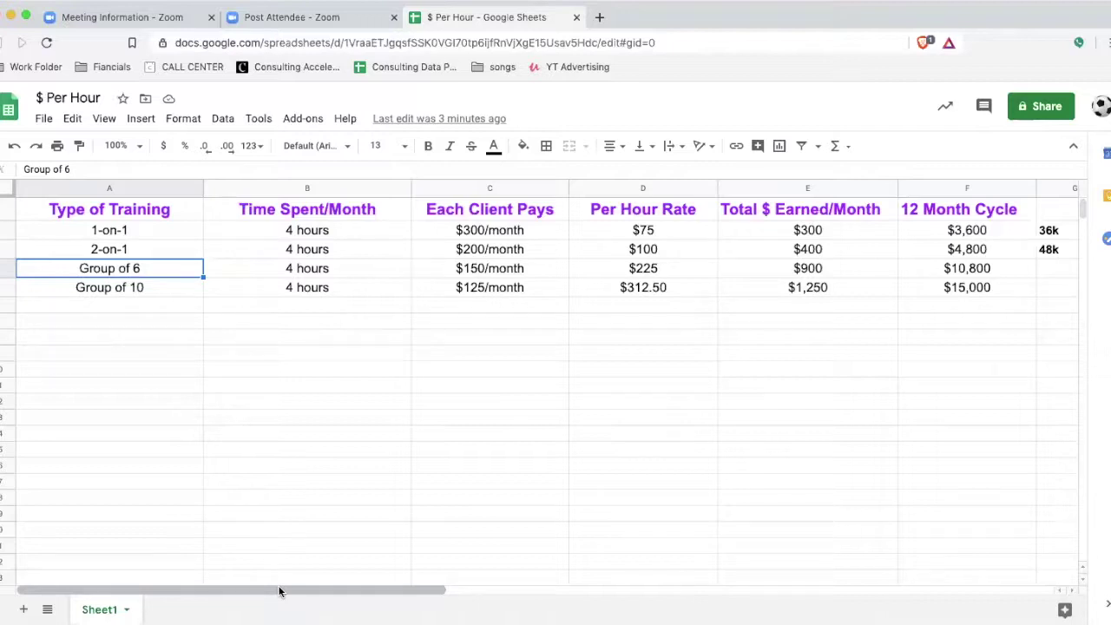
click(151, 230)
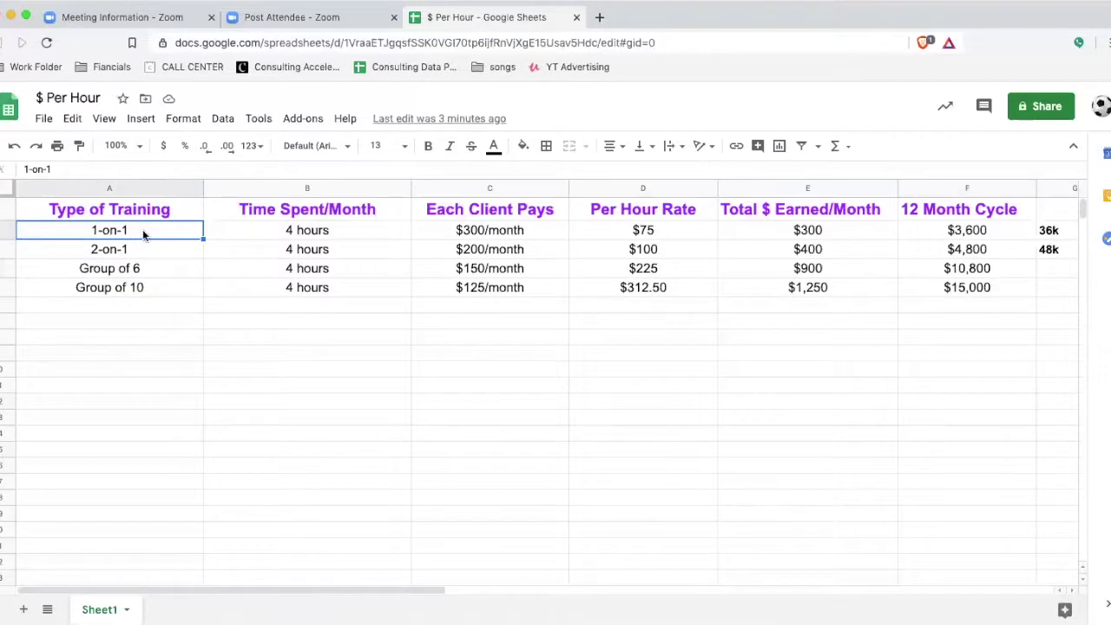
click(143, 249)
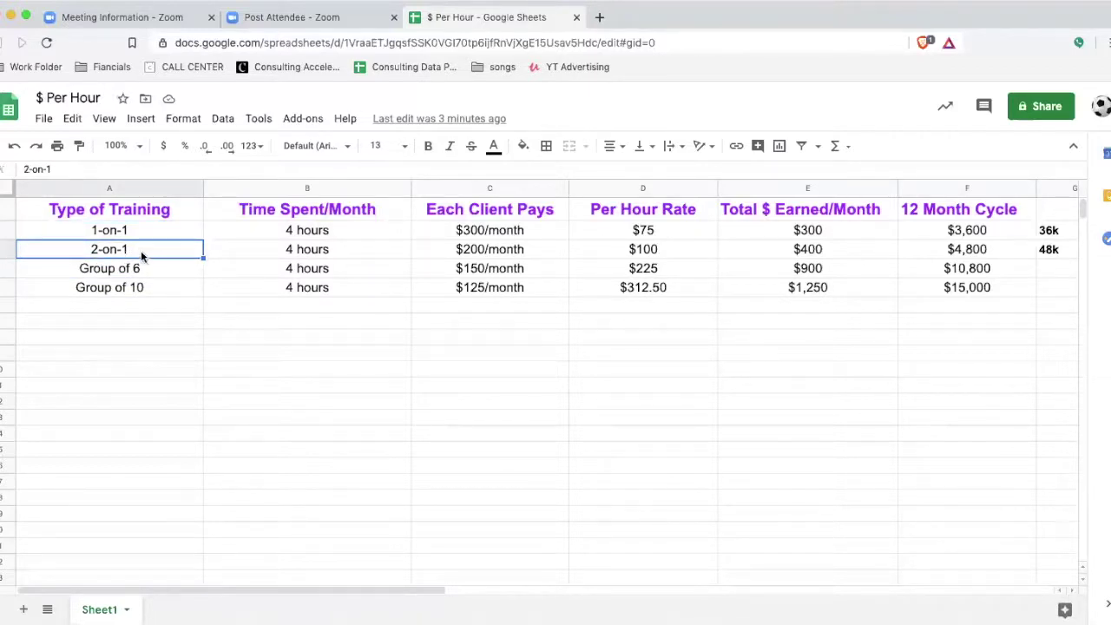
click(135, 275)
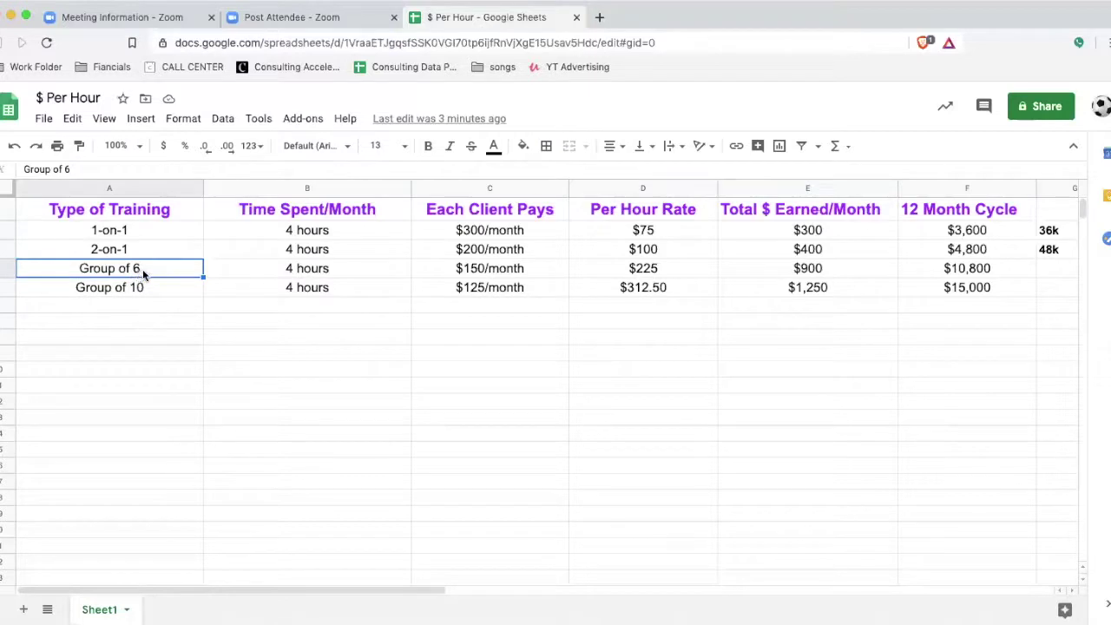
click(976, 272)
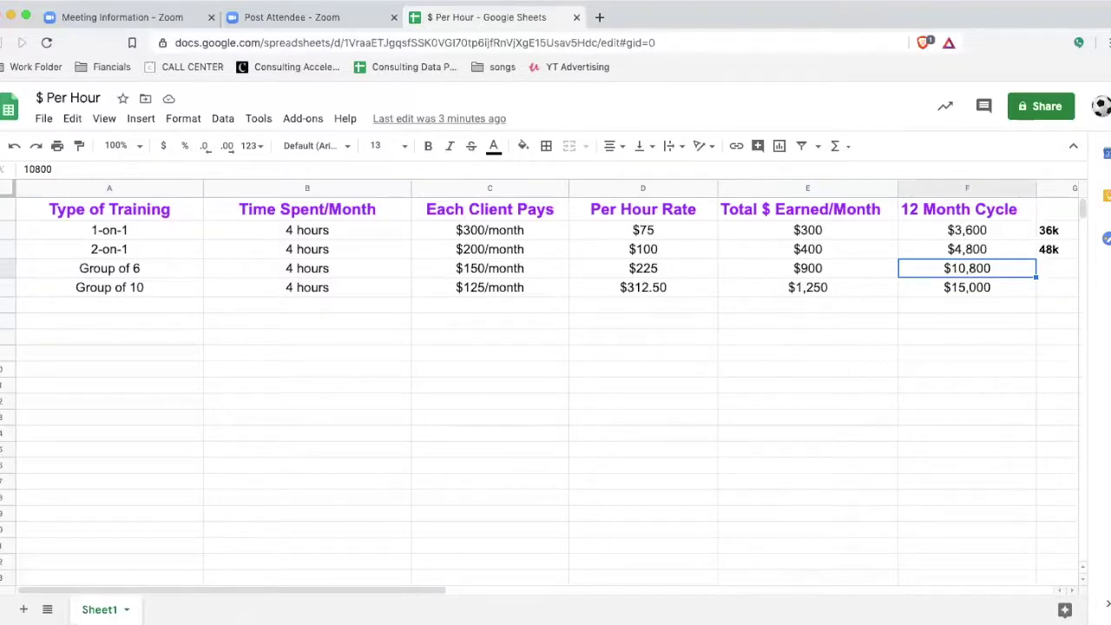
Enter 108k in cell G4, beside the 12 Month Cycle value of the Group of 6 row
click(1066, 273)
text(108k)
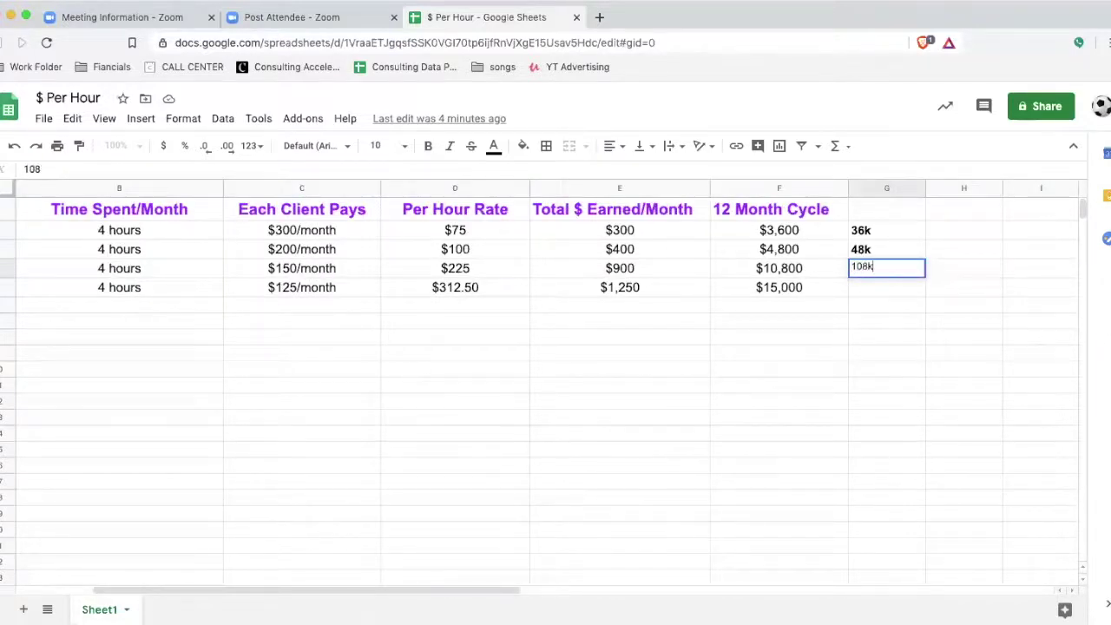
key(Return)
Compare time spent per month across all training types, and review the Group of 6's hourly rate, monthly earnings and 12-month total
drag(393, 586, 382, 596)
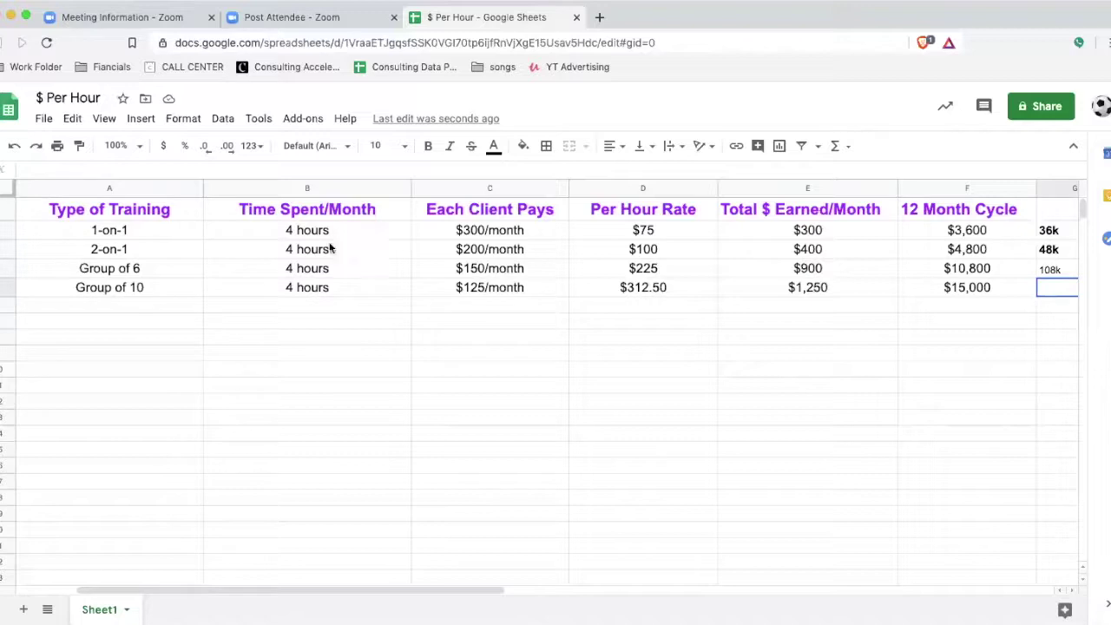
click(297, 269)
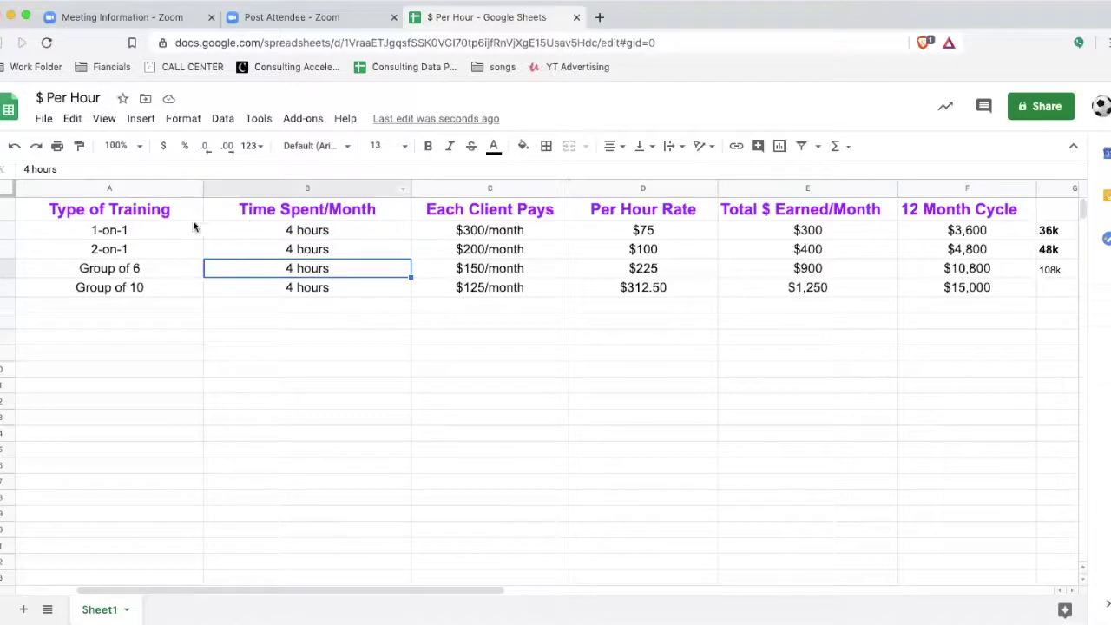
click(82, 229)
click(69, 252)
click(52, 270)
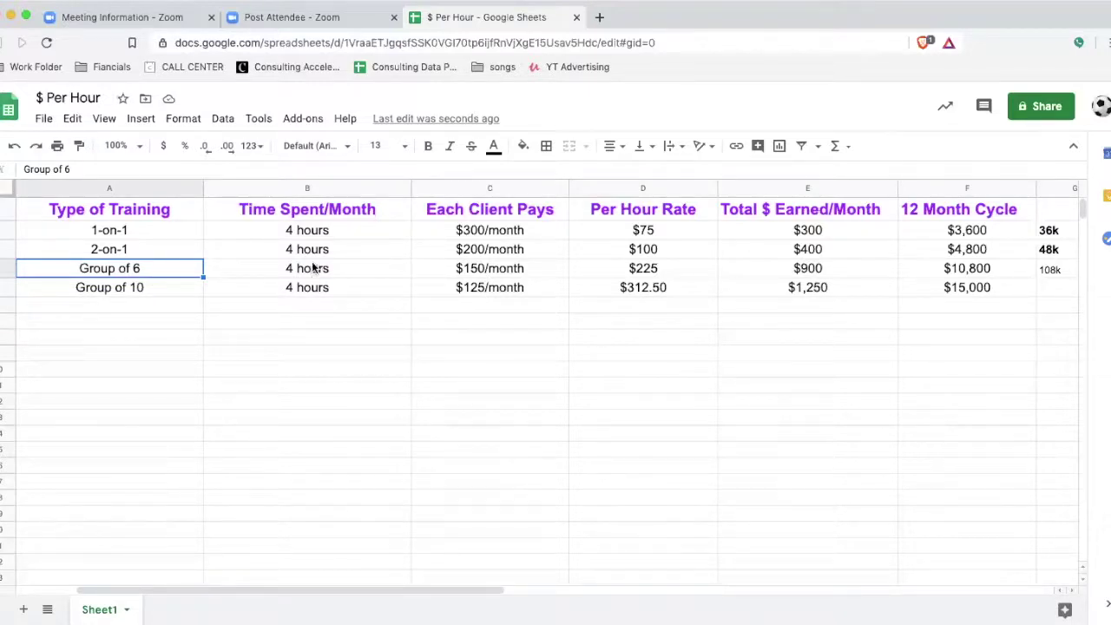
drag(316, 231, 318, 288)
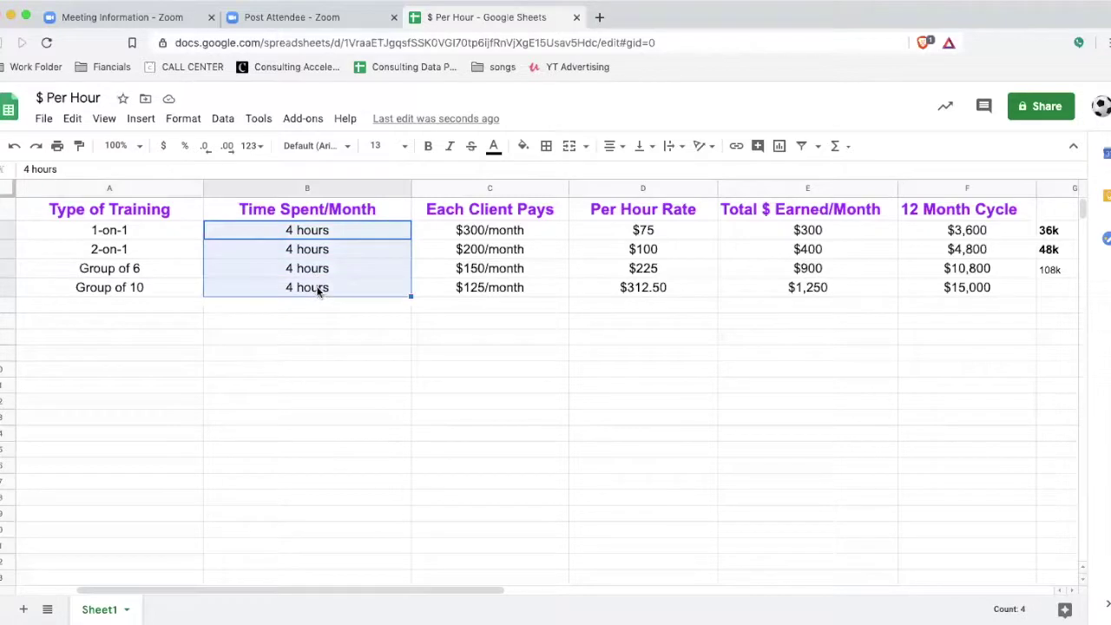
click(665, 269)
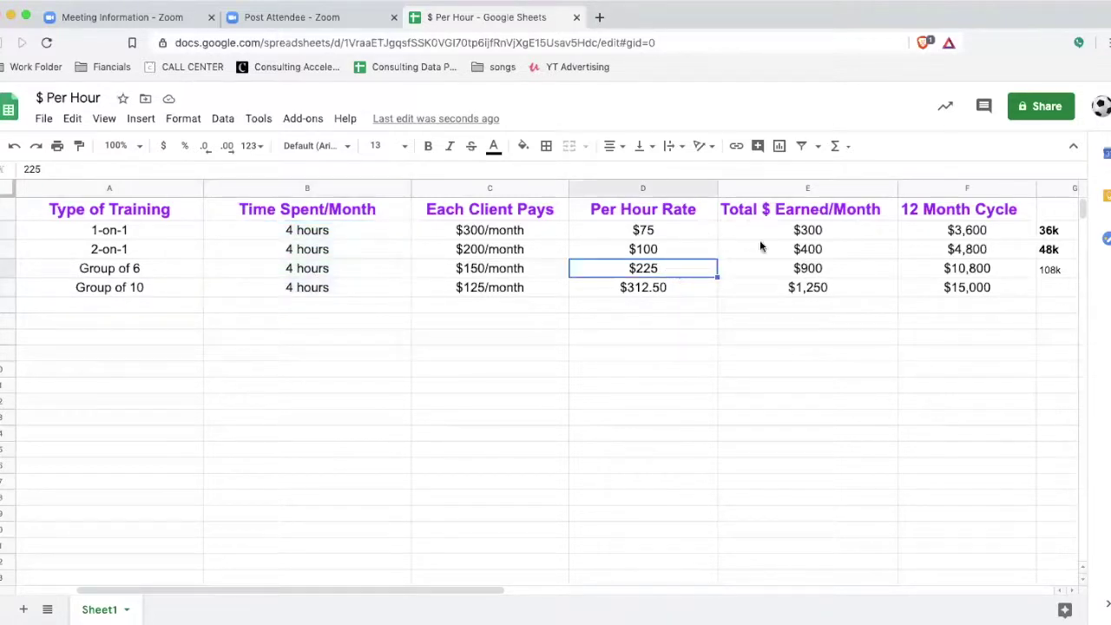
click(823, 270)
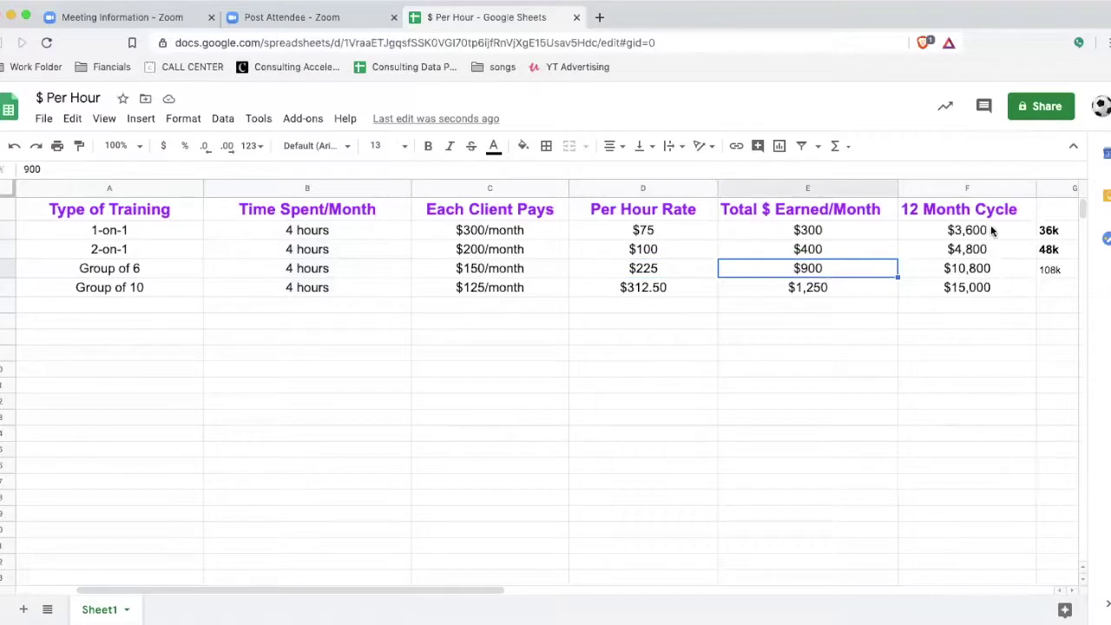
click(991, 269)
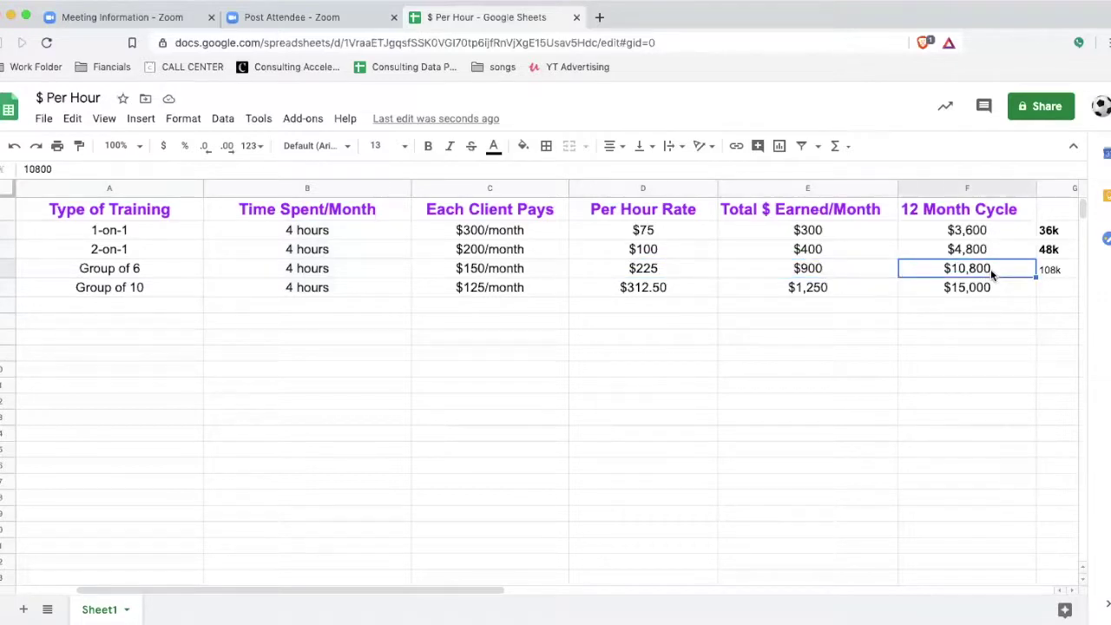
Make the 108k projection beside the Group of 6 row bold
click(1053, 271)
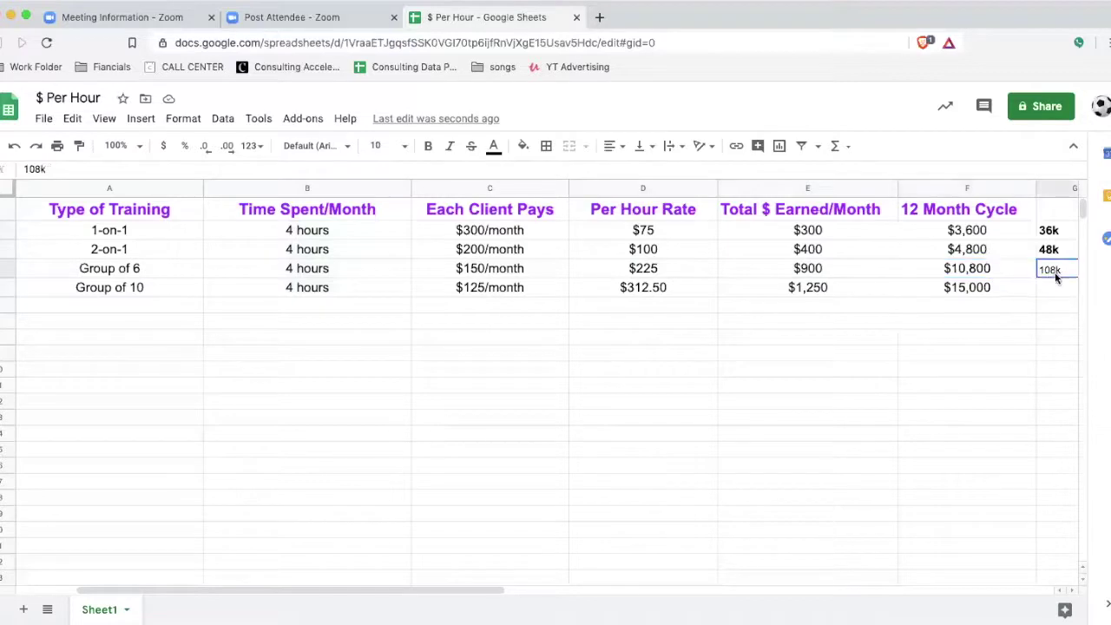
drag(476, 590, 525, 589)
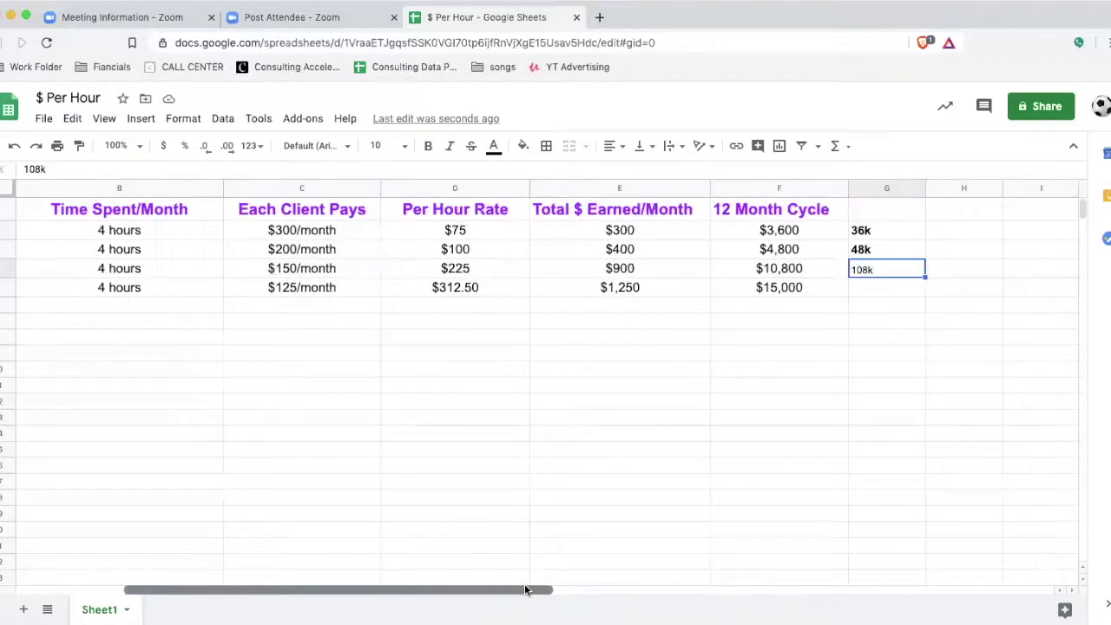
click(430, 149)
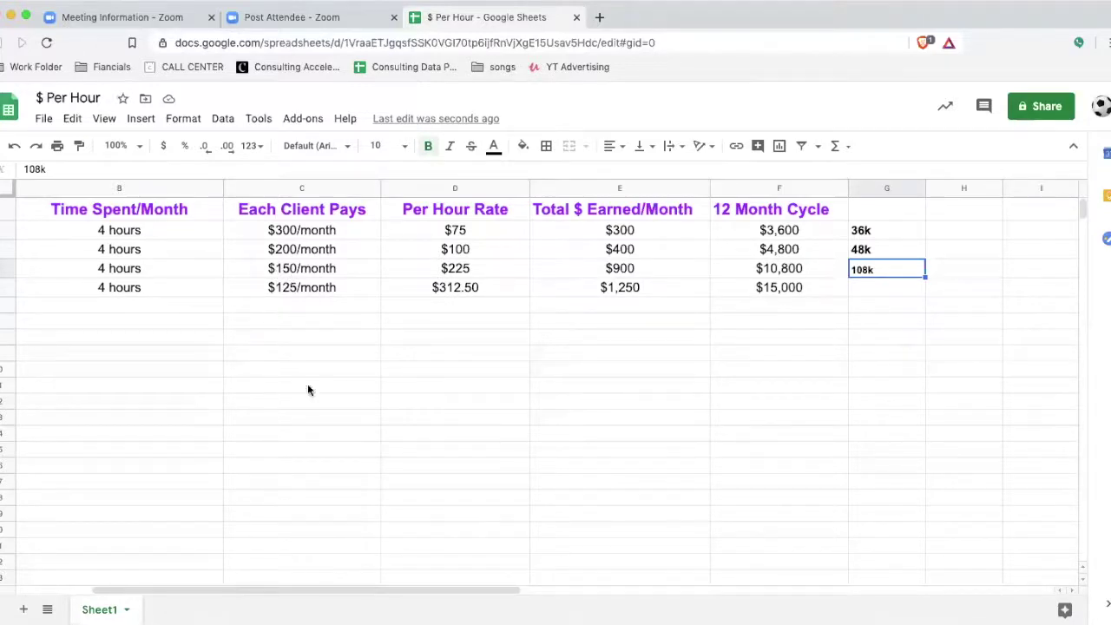
Examine the Group of 10 row's hours, client price, monthly earnings, per hour rate and 12 Month Cycle value
scroll(303, 590, left, 3)
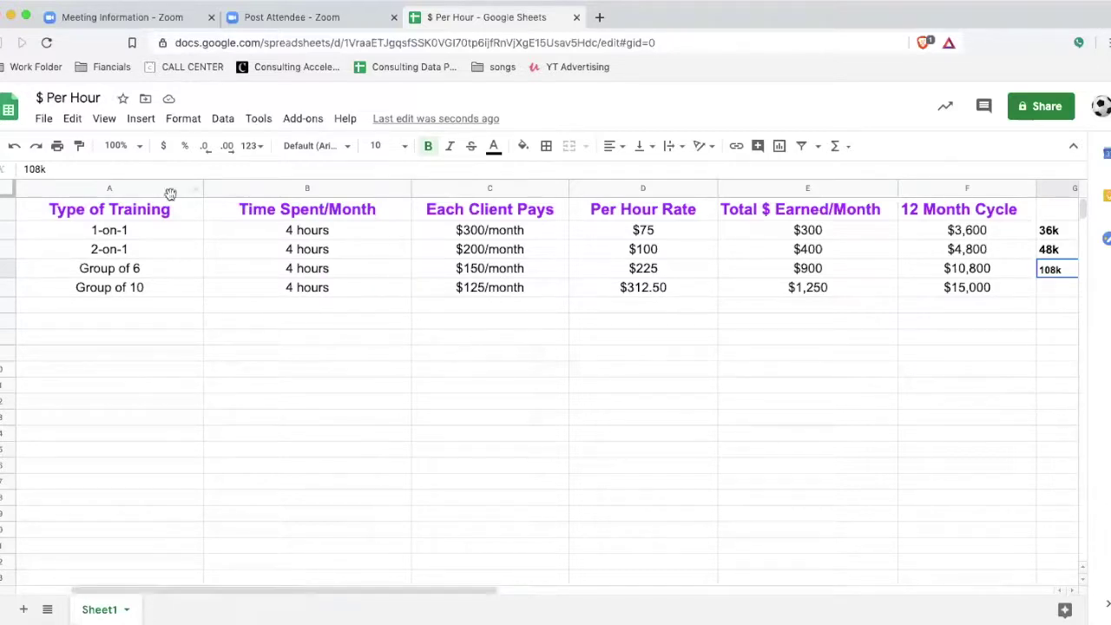
click(135, 289)
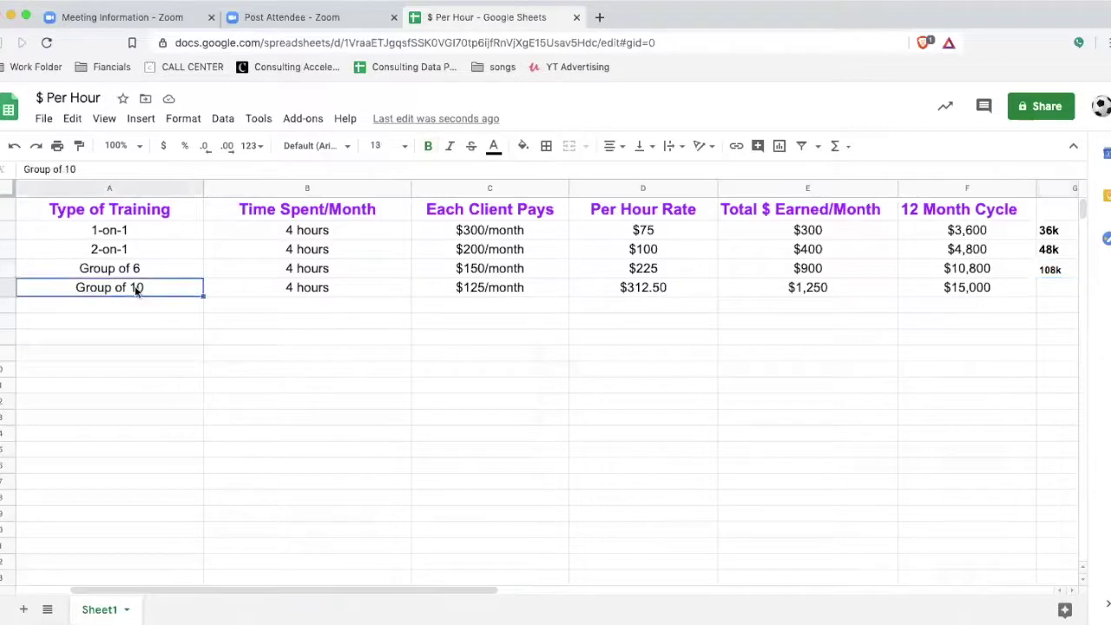
click(319, 289)
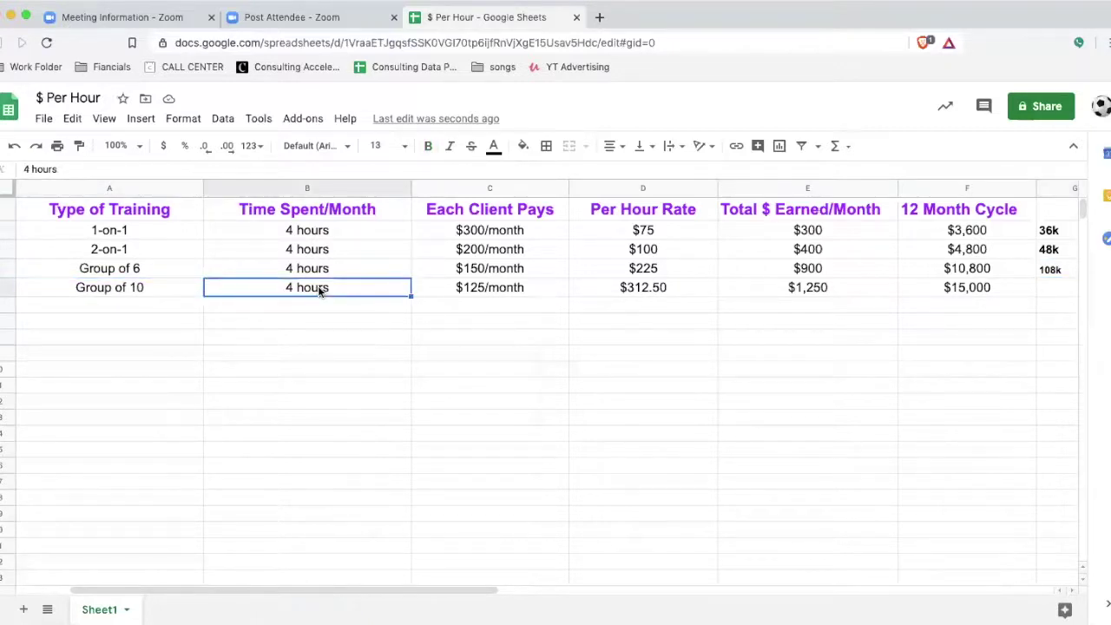
click(501, 294)
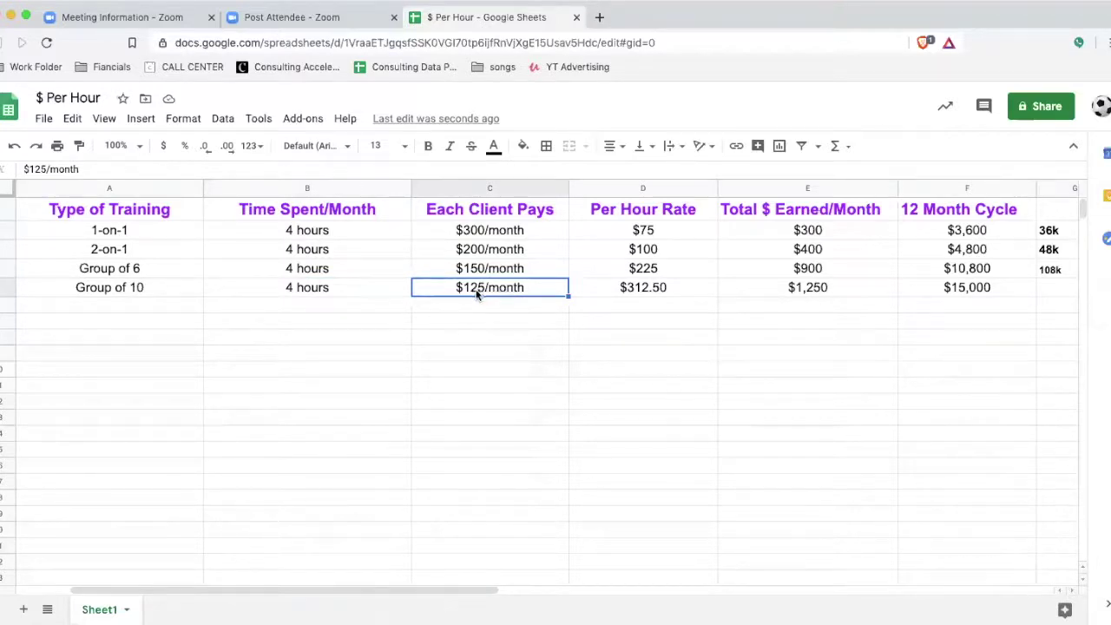
click(156, 293)
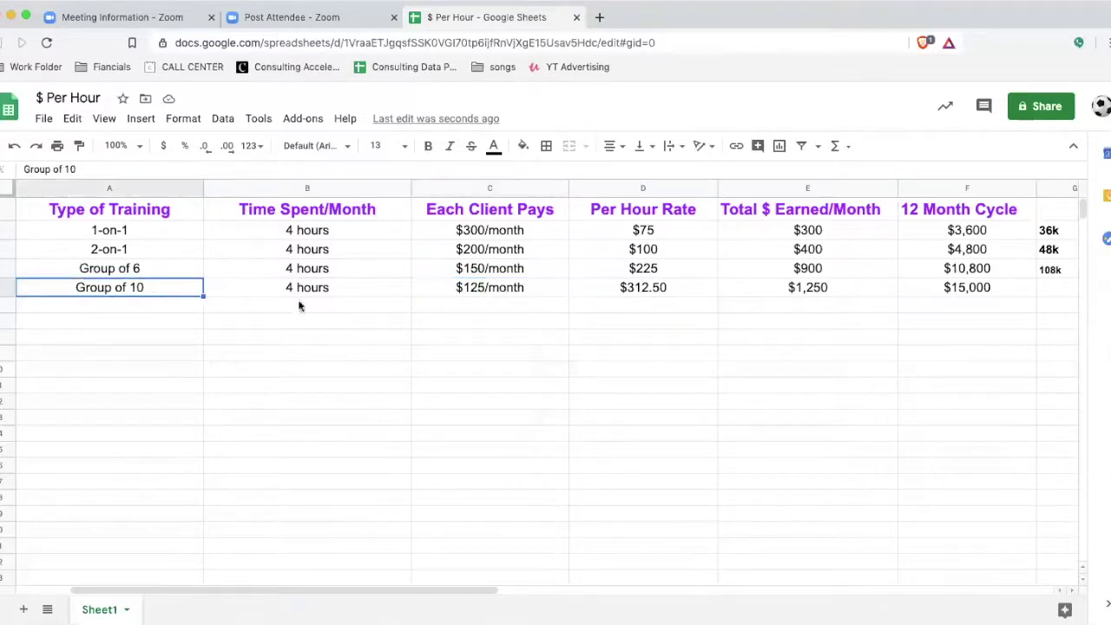
click(823, 290)
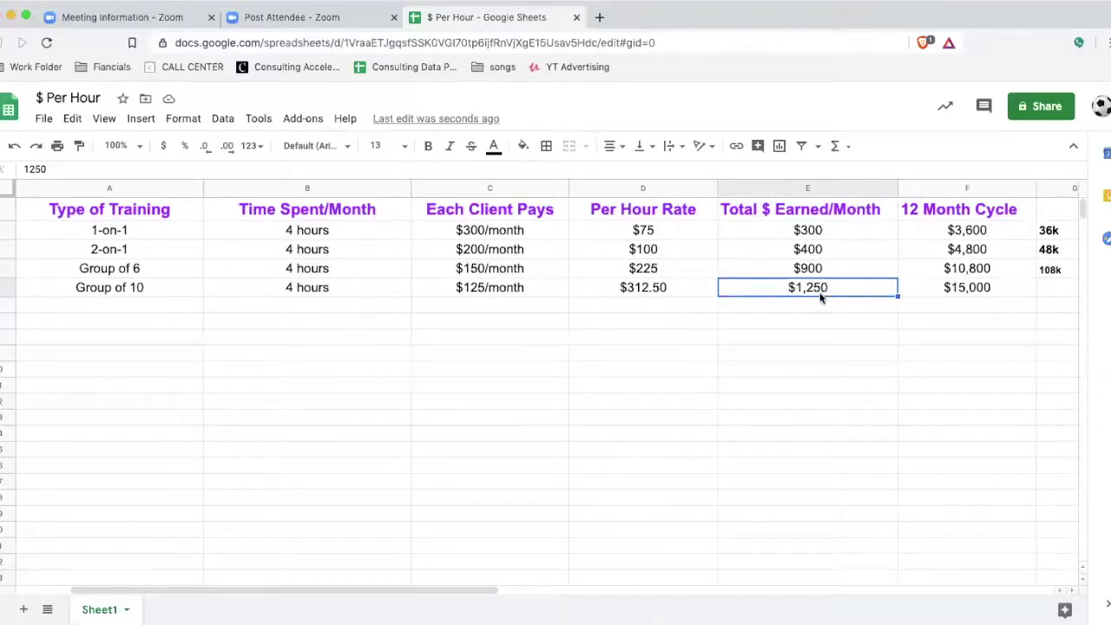
click(651, 288)
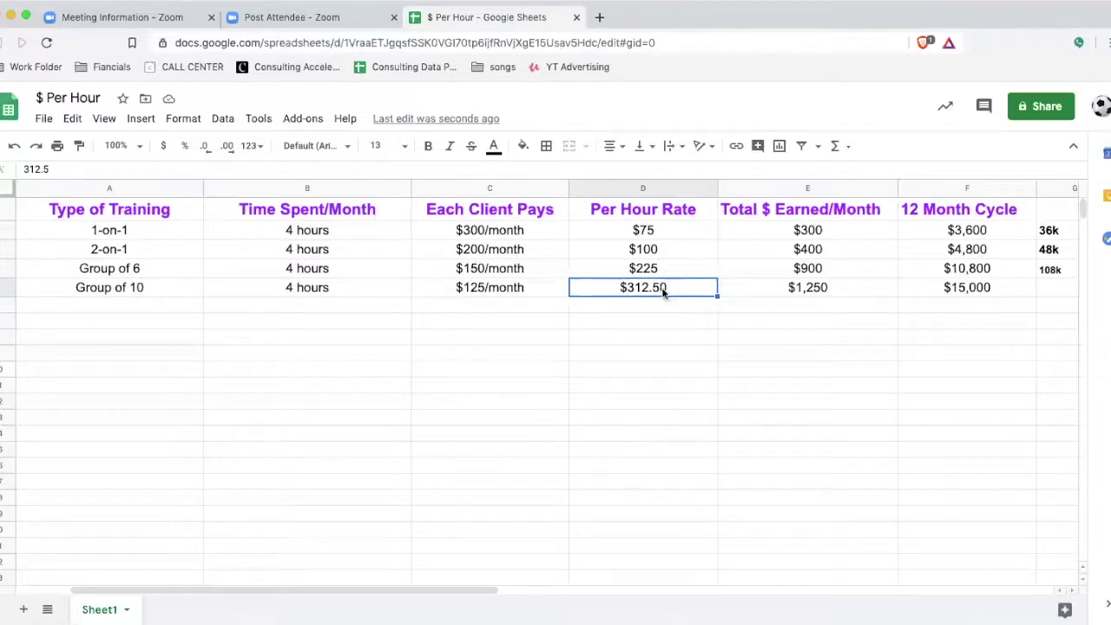
click(657, 349)
click(647, 290)
click(971, 292)
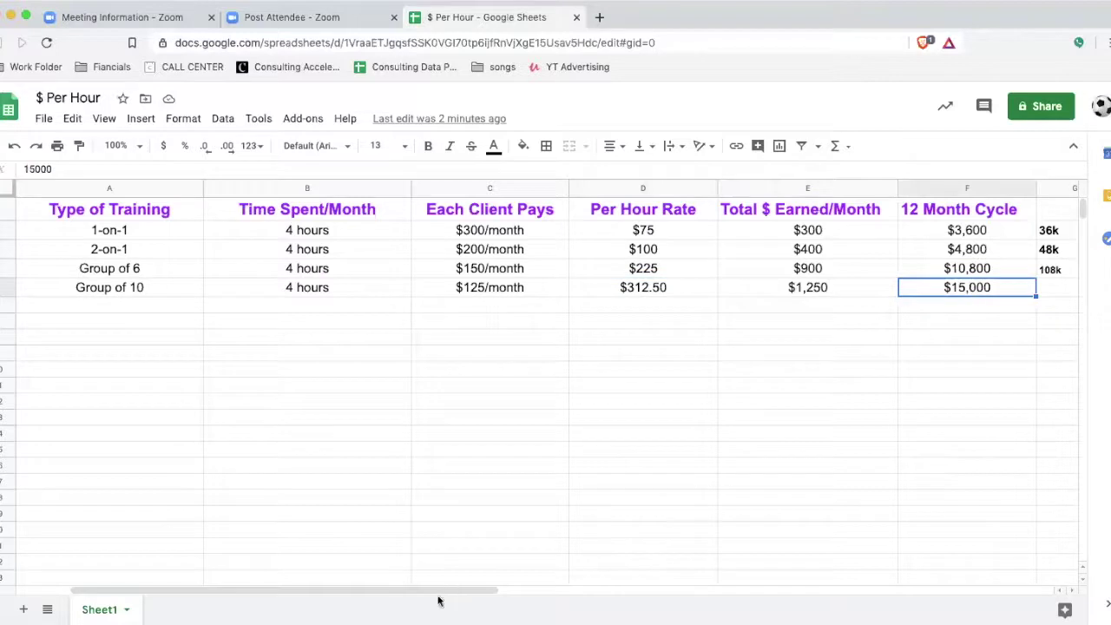
Compare the 12 Month Cycle values of Group of 10 and 1-on-1, and check the time spent per month across all training types
drag(439, 591, 517, 592)
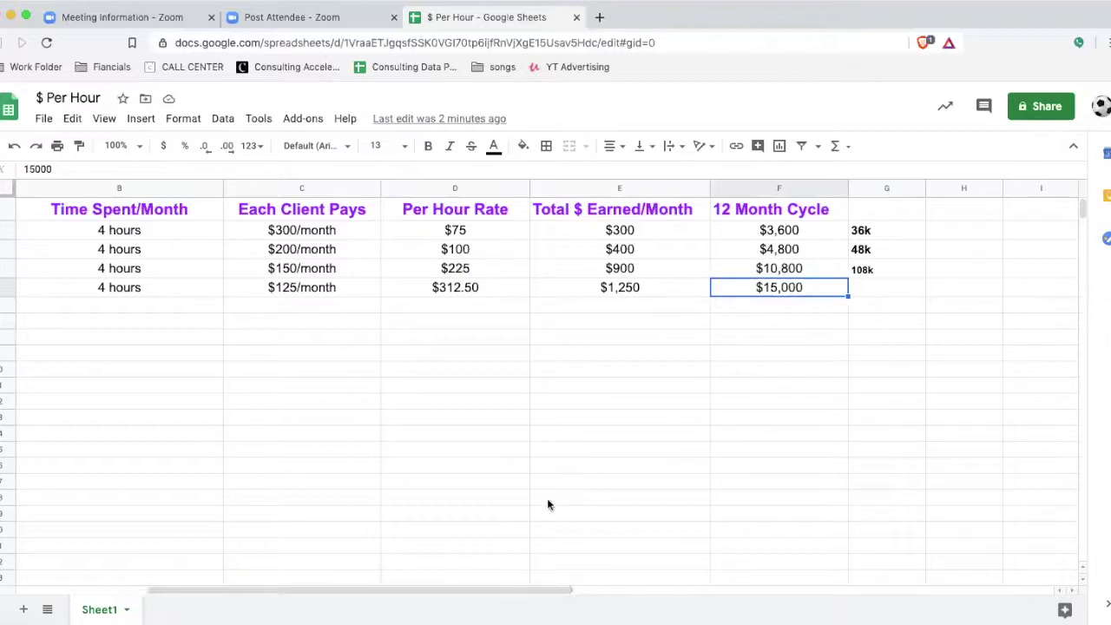
drag(484, 592, 415, 591)
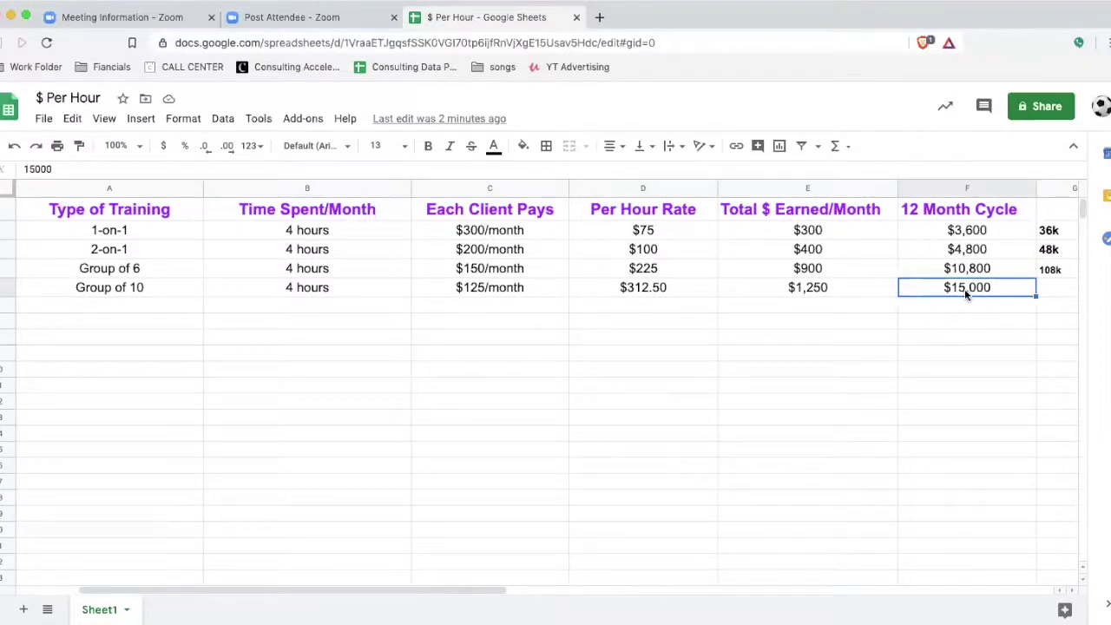
click(973, 232)
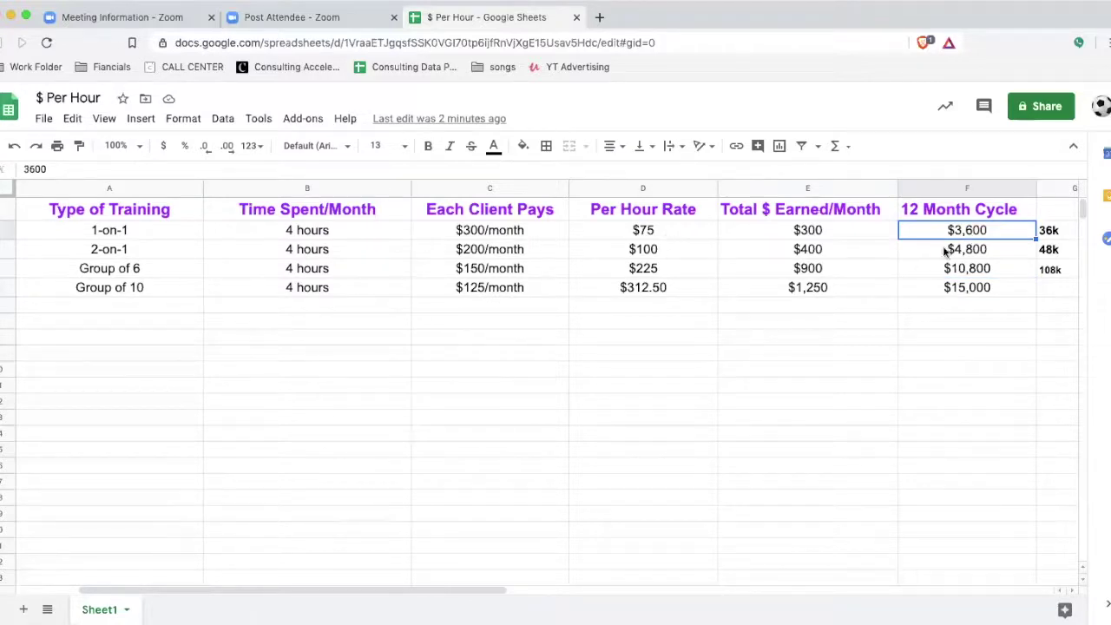
click(974, 295)
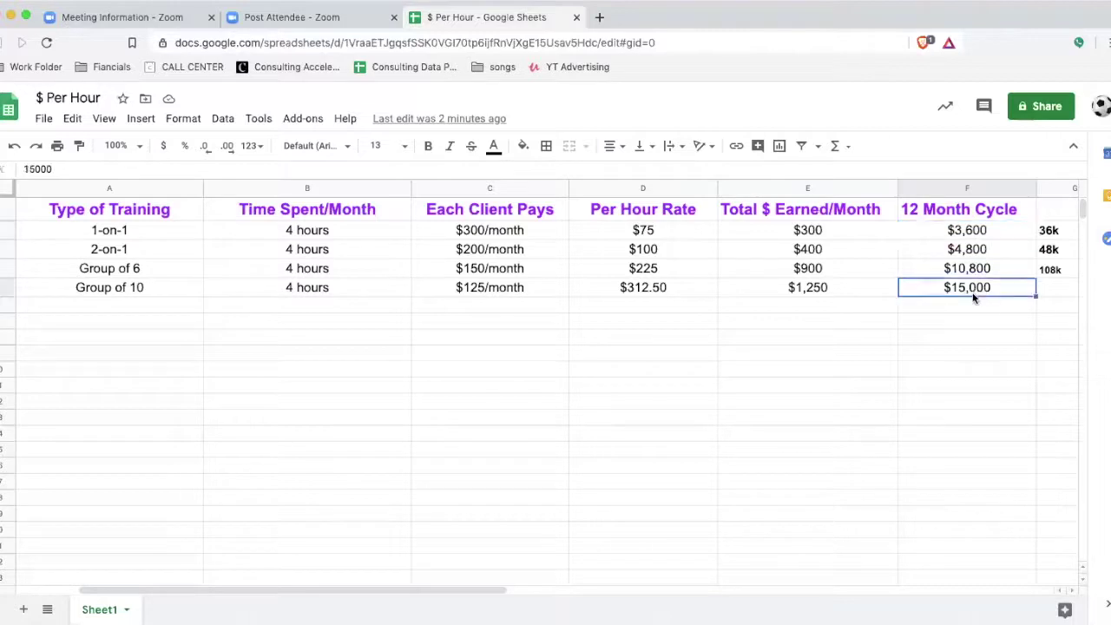
click(963, 228)
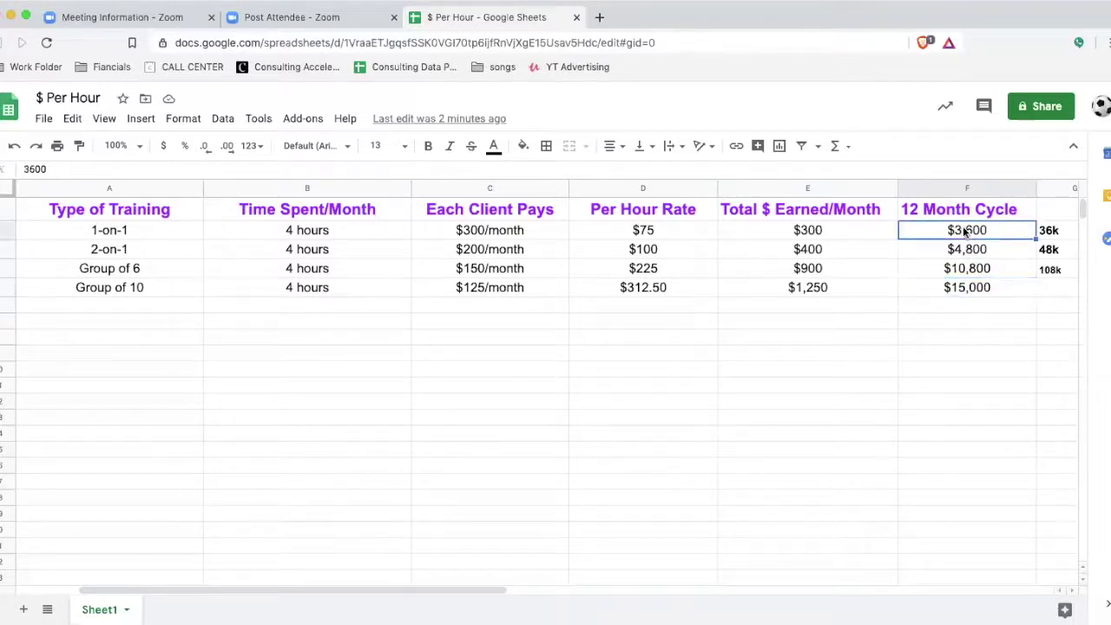
drag(322, 231, 328, 287)
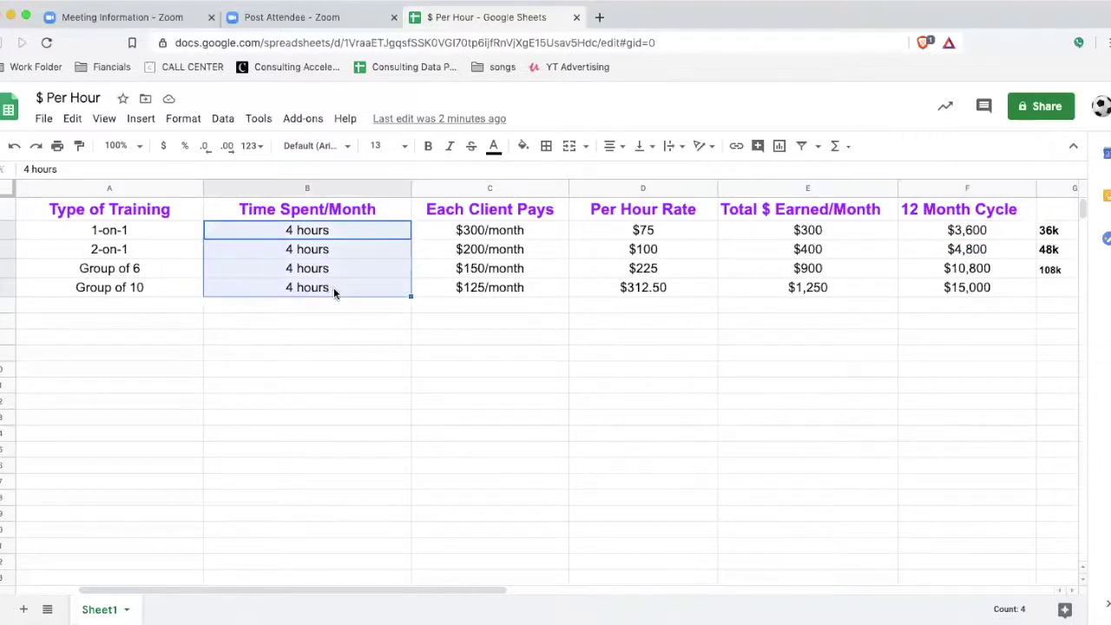
Review what each Group of 10 client pays, and go through the training types from 1-on-1 to Group of 10
click(129, 290)
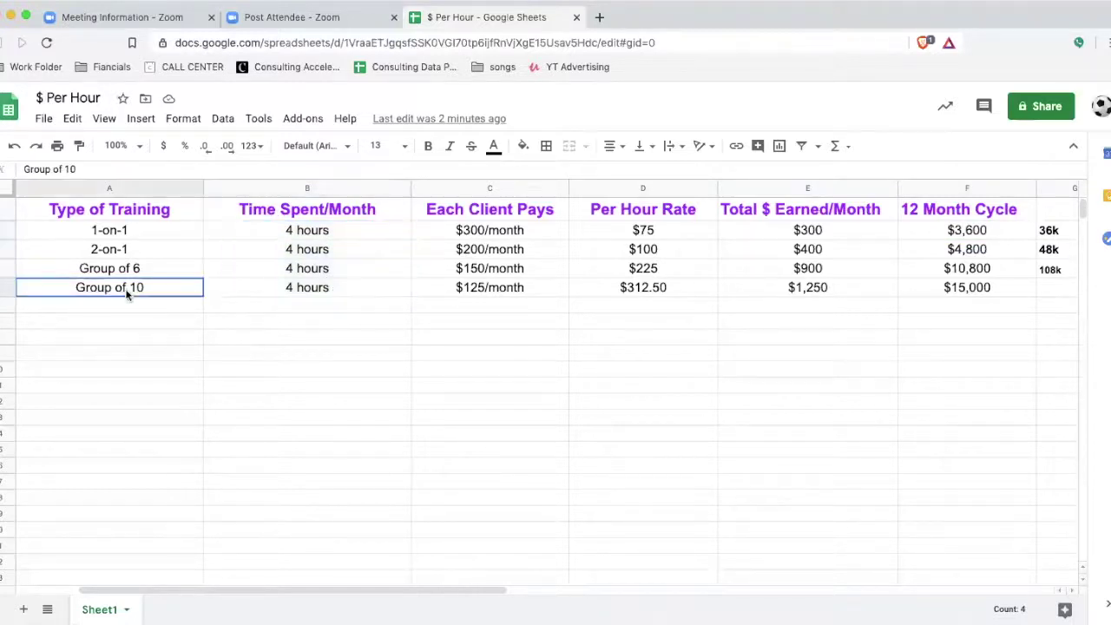
click(473, 293)
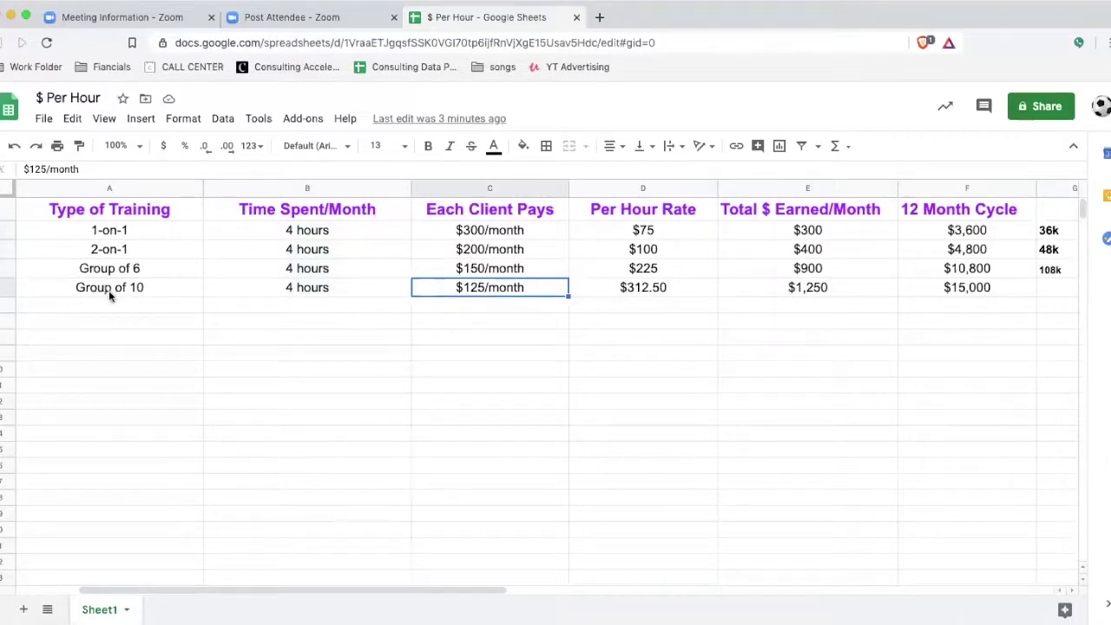
click(35, 233)
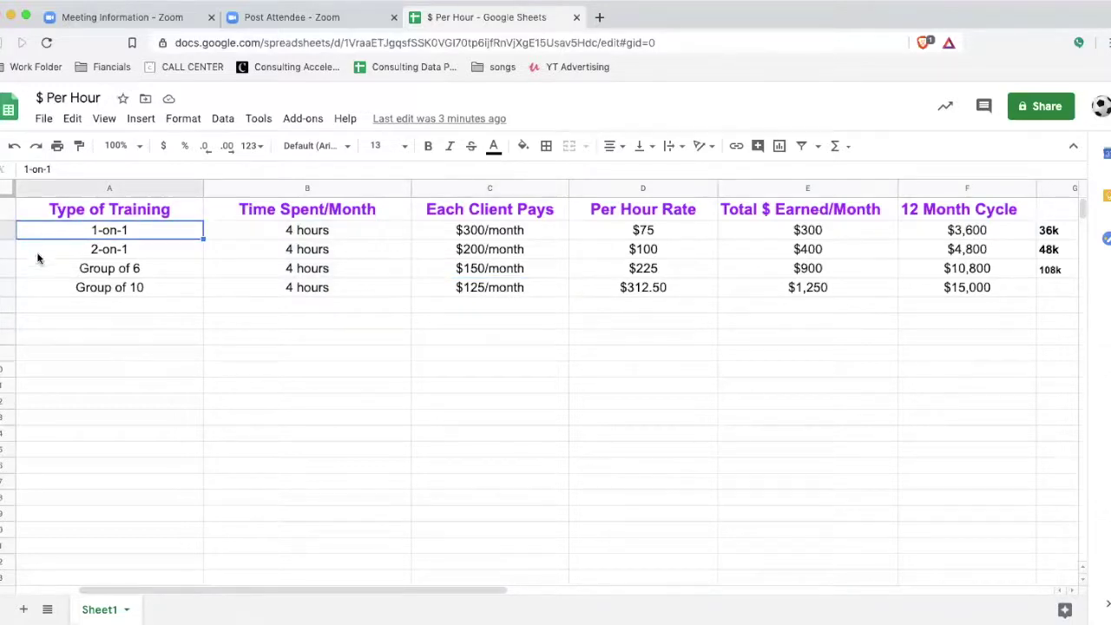
click(36, 252)
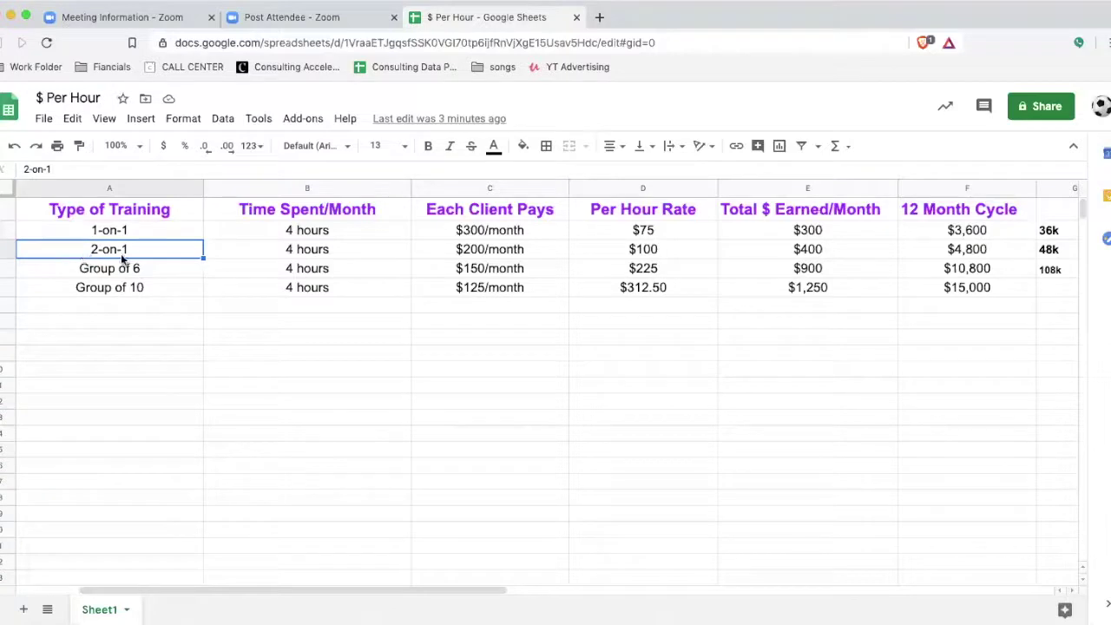
click(36, 266)
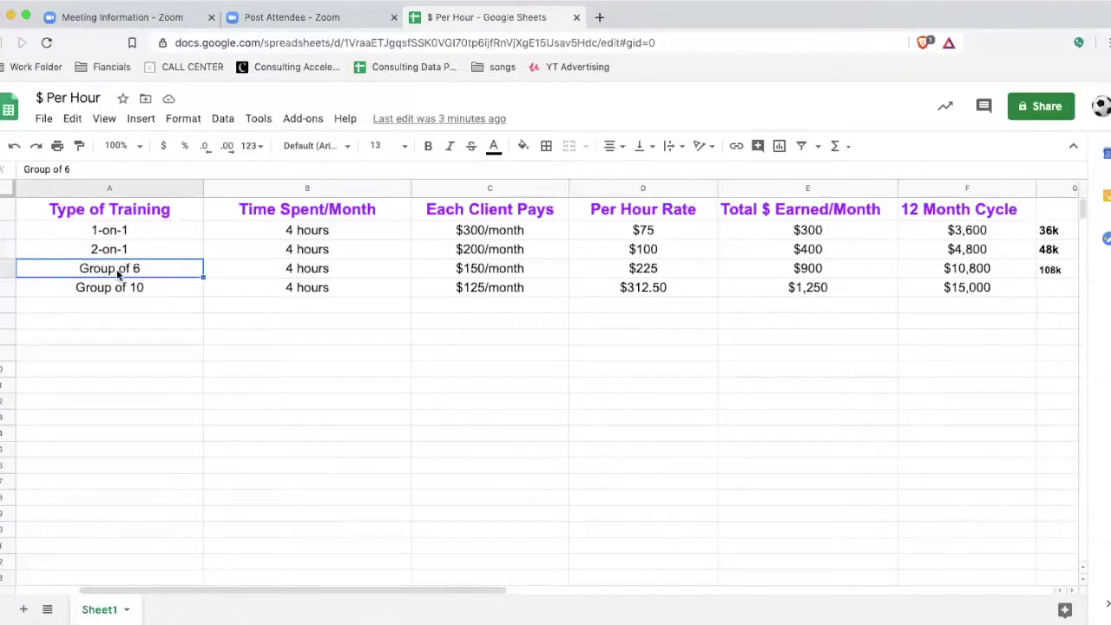
click(42, 292)
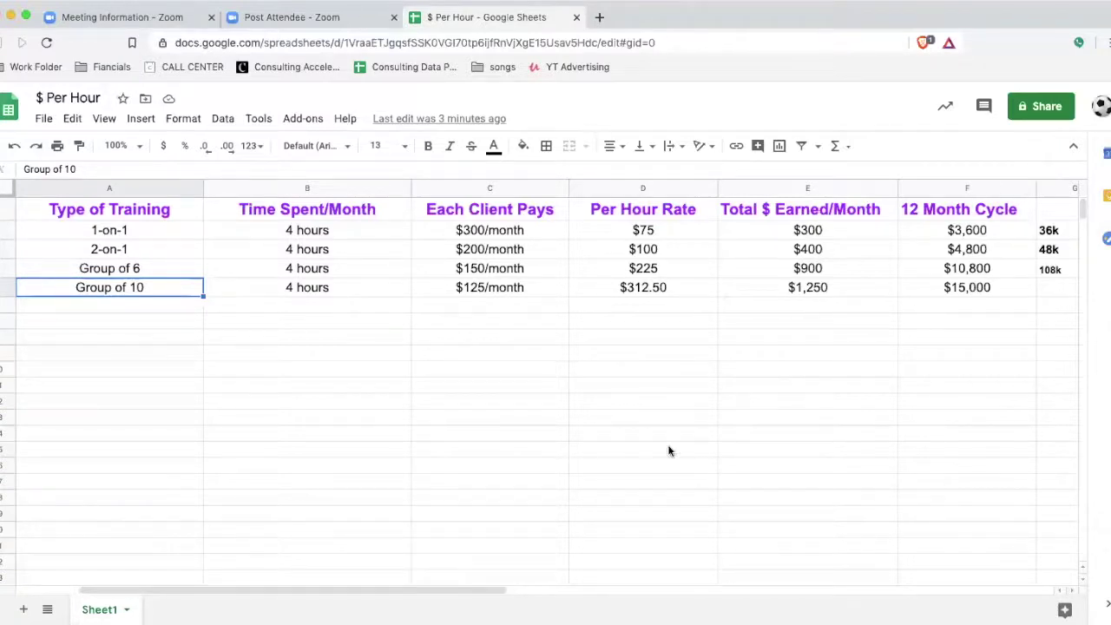
Enter 150k in column G, beside the 12 Month Cycle value of the Group of 10 row
double_click(1058, 287)
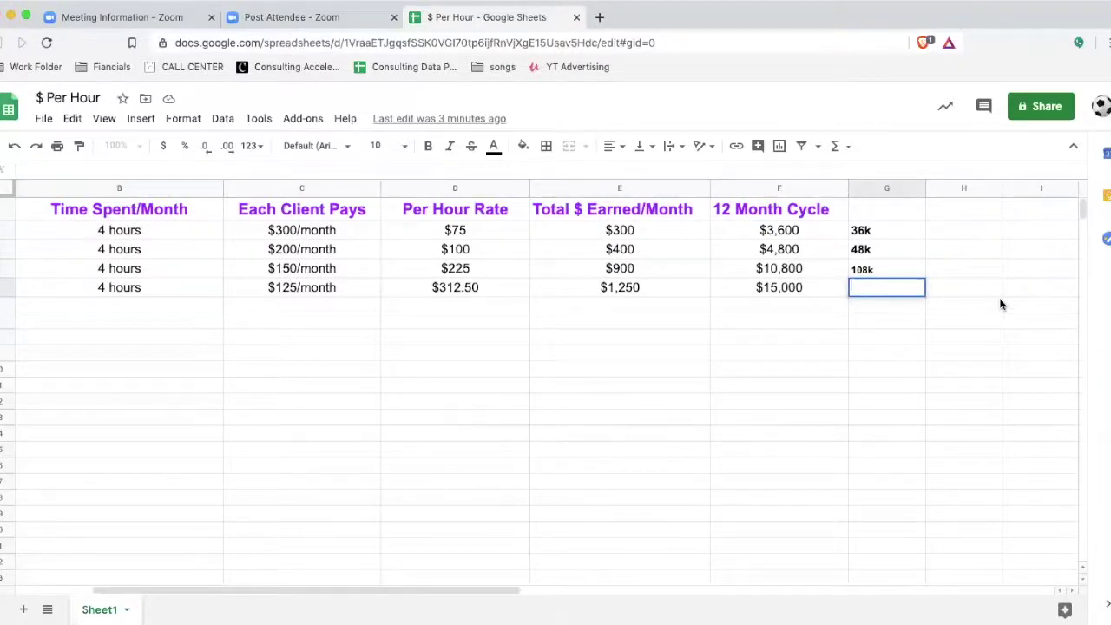
text(159k)
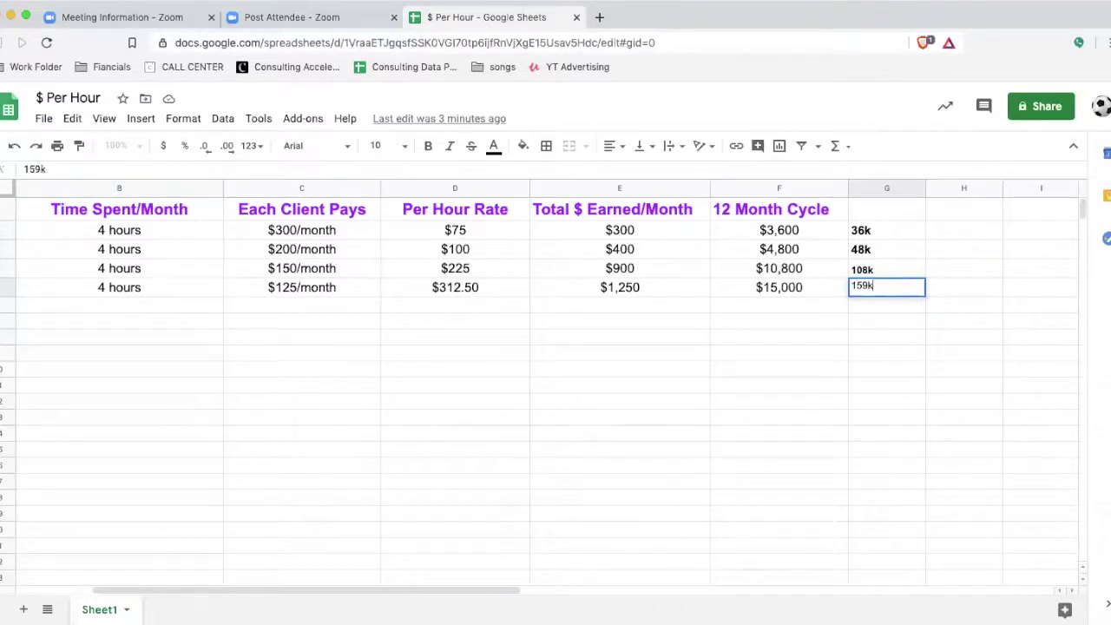
key(BackSpace)
key(BackSpace)
text(0k)
click(964, 337)
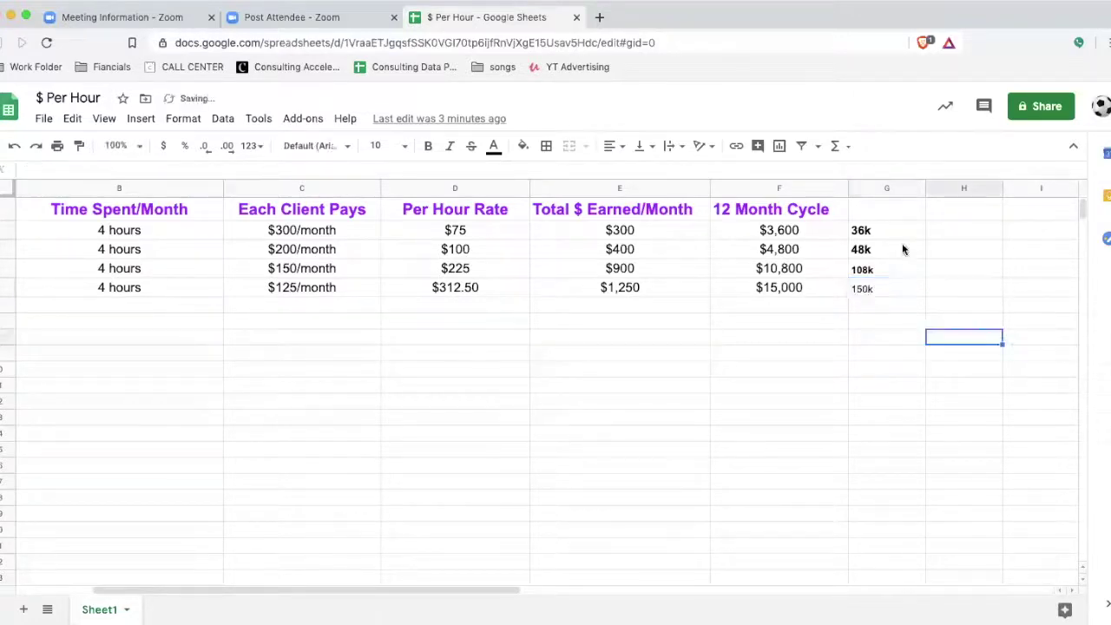
Format the four yearly projections in column G, 36k through 150k, as bold at font size 14
drag(894, 231, 887, 287)
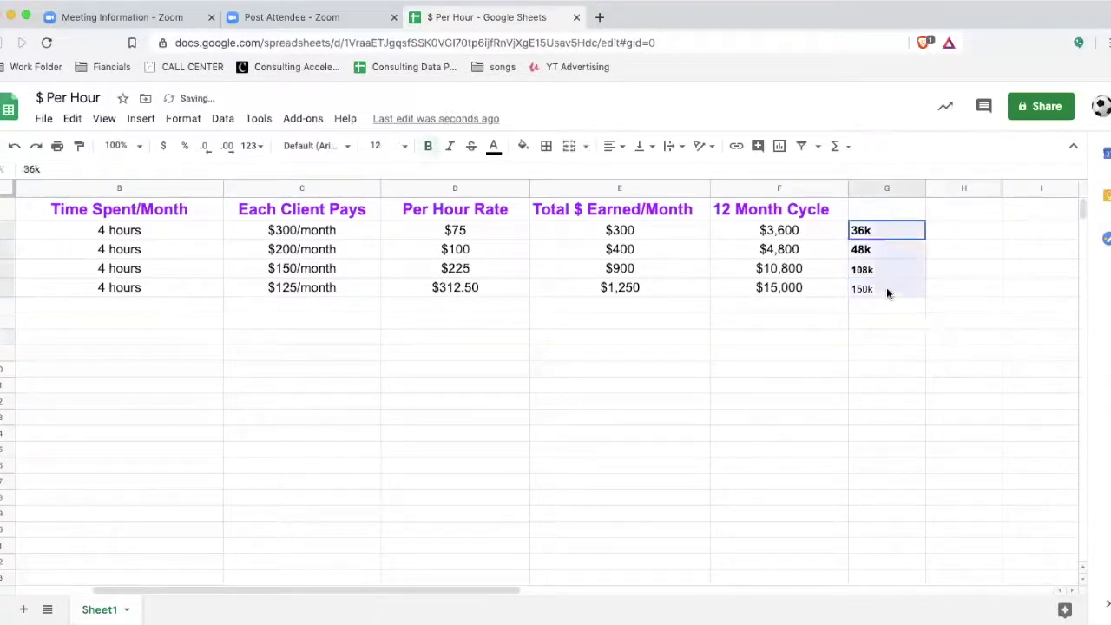
click(429, 148)
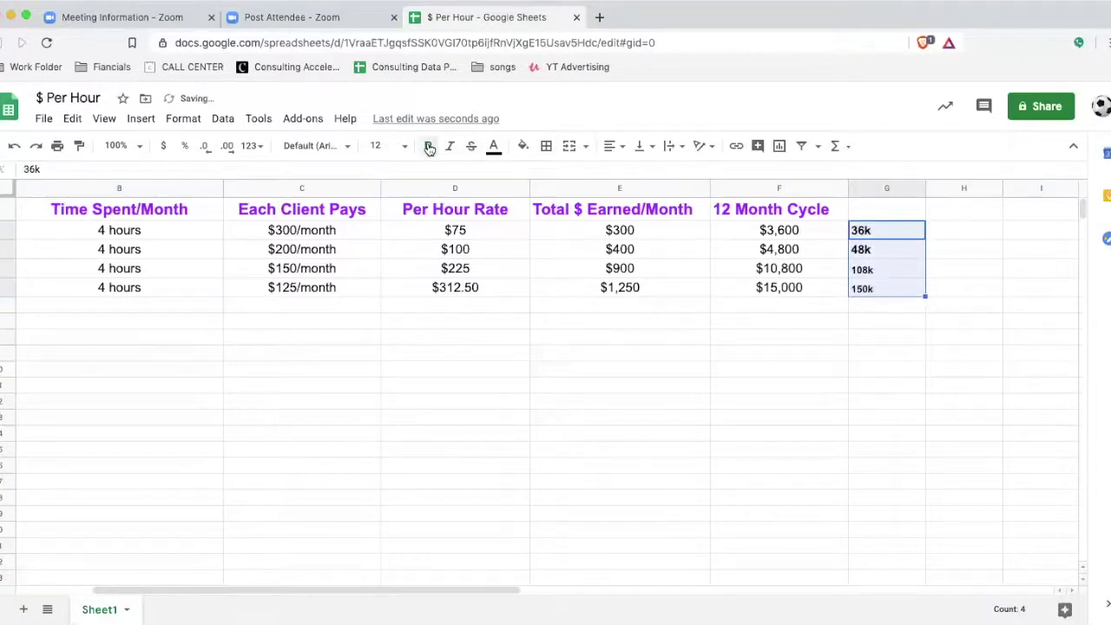
click(405, 147)
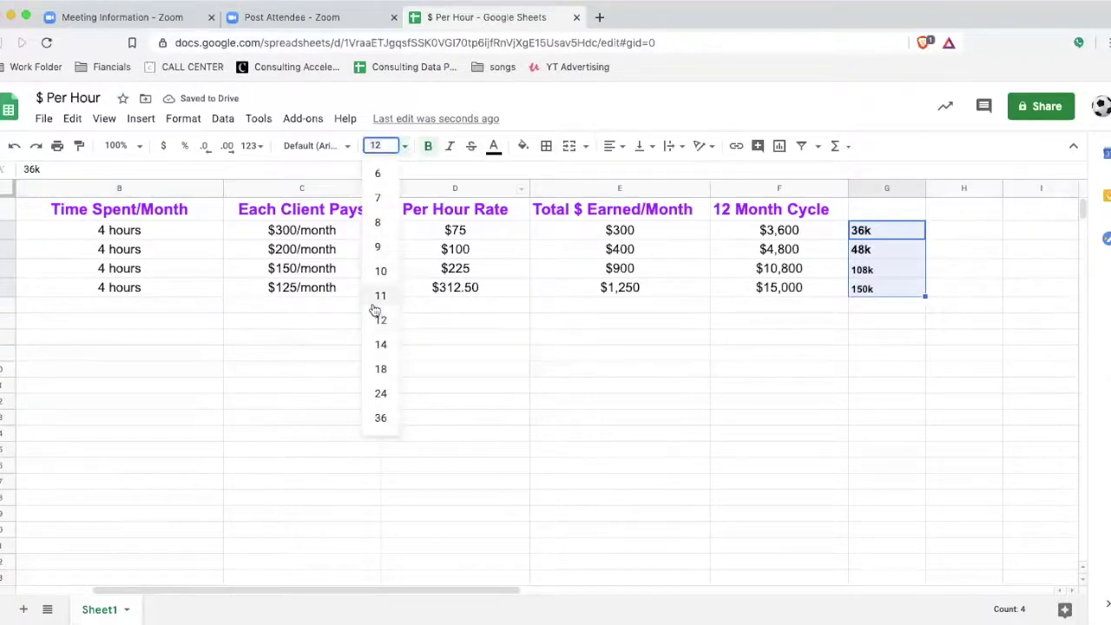
click(379, 345)
click(503, 406)
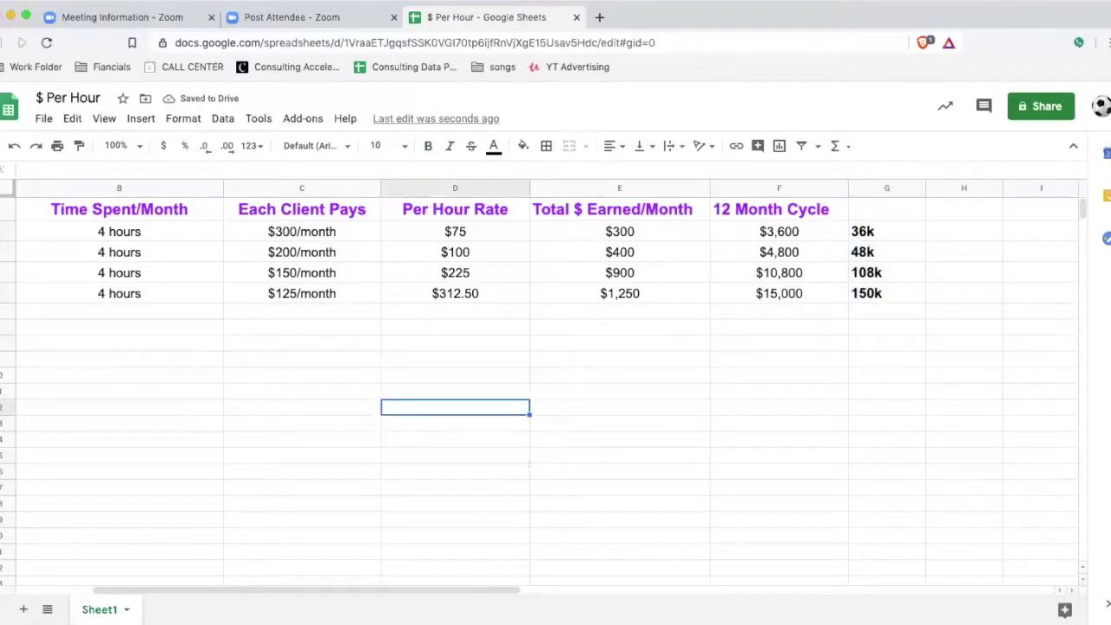
Review the training types alongside the Each Client Pays and Per Hour Rate columns for all four rows
drag(486, 590, 476, 595)
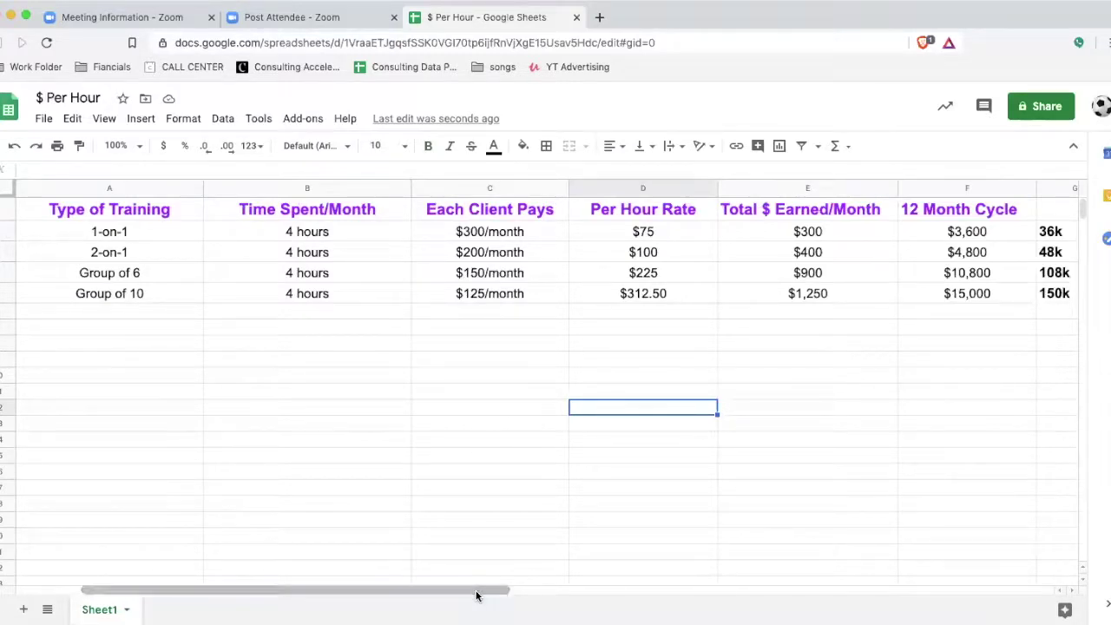
click(799, 329)
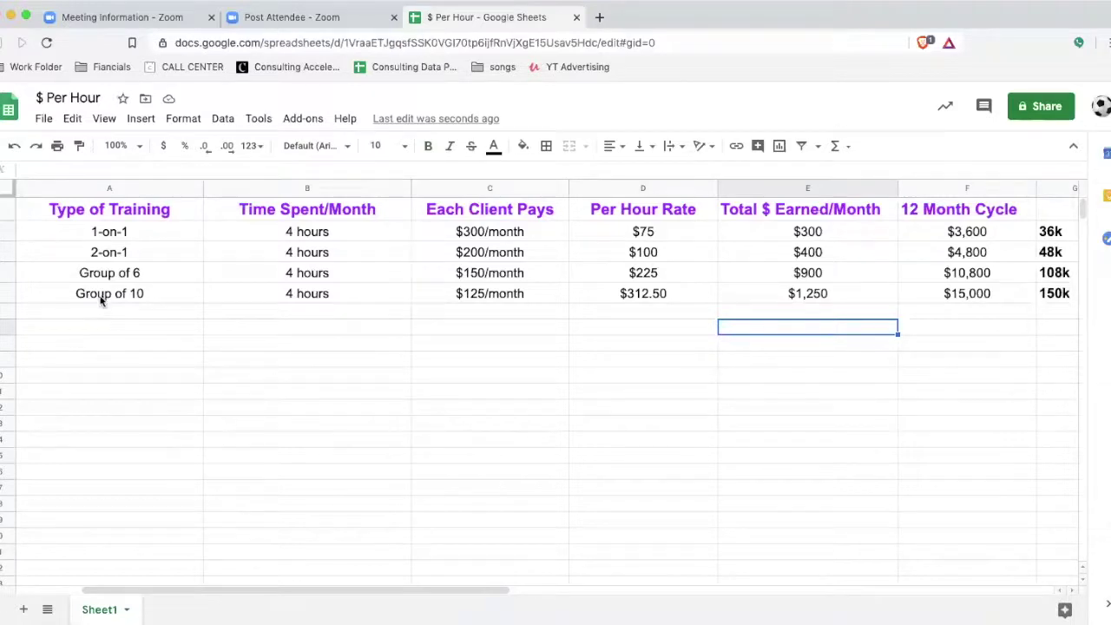
drag(131, 232, 134, 296)
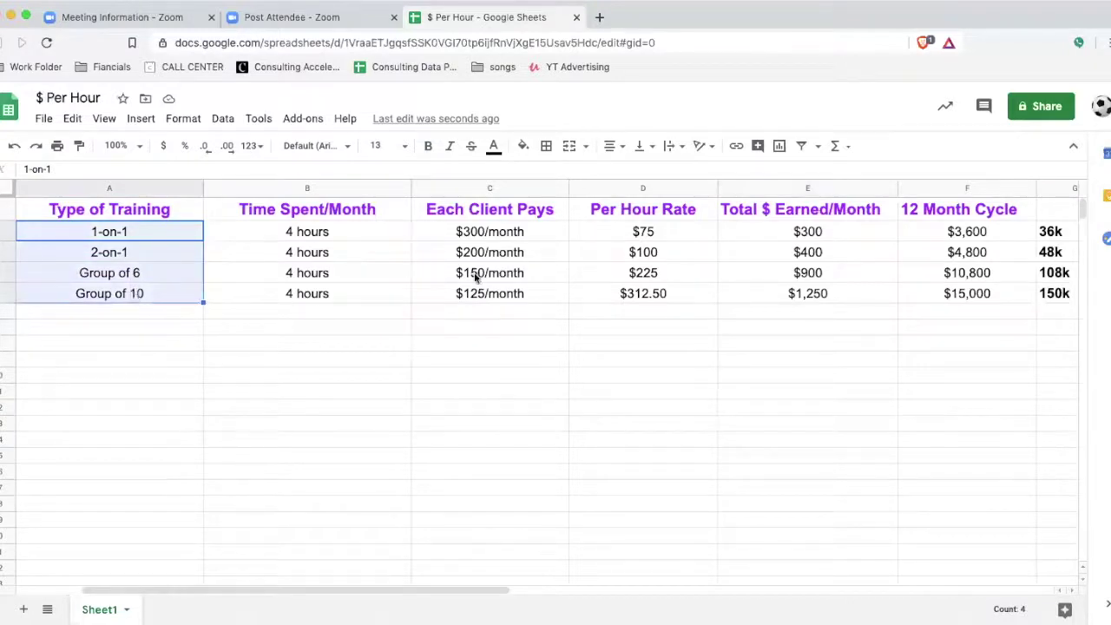
click(535, 239)
drag(535, 239, 528, 289)
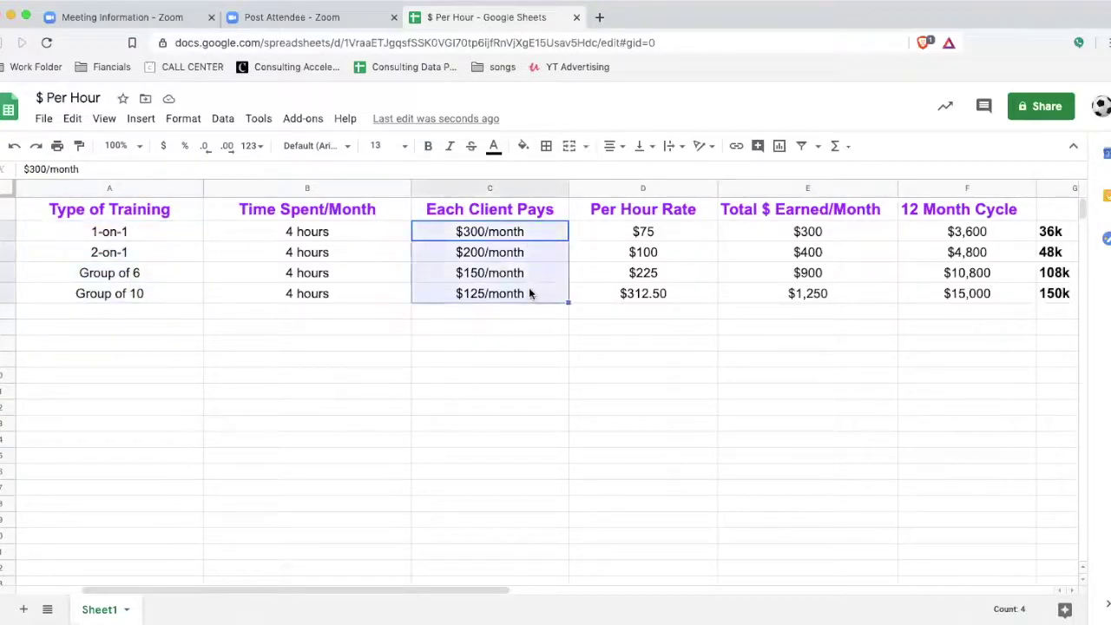
click(691, 239)
drag(691, 240, 689, 290)
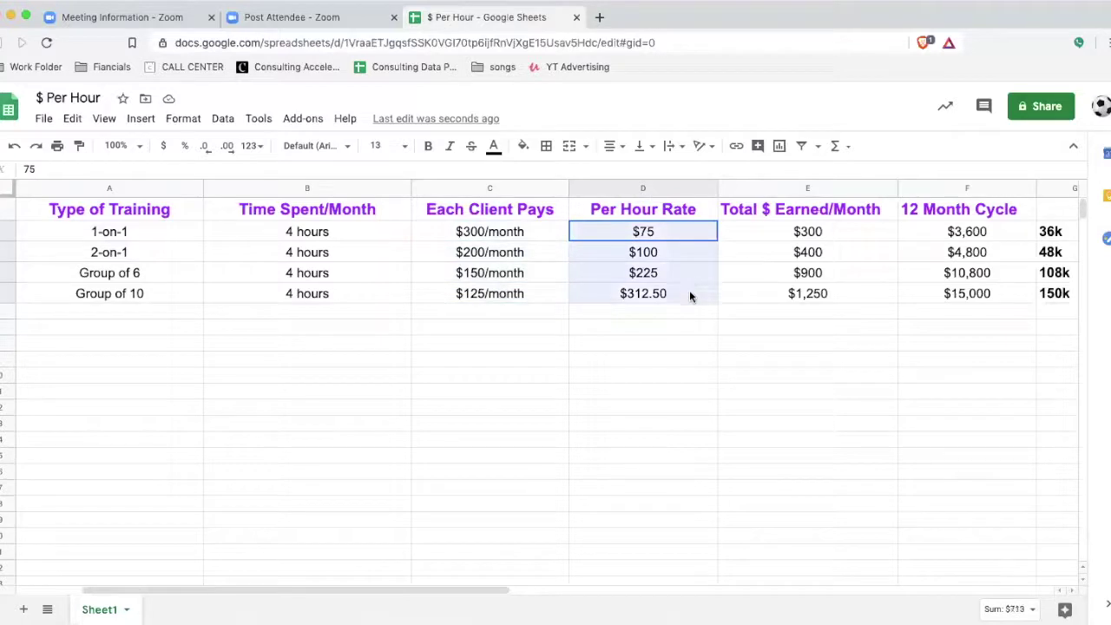
Review the Total $ Earned/Month and 12 Month Cycle columns for all four training types, along with the yearly projections in column G
drag(876, 240, 879, 302)
drag(998, 231, 996, 291)
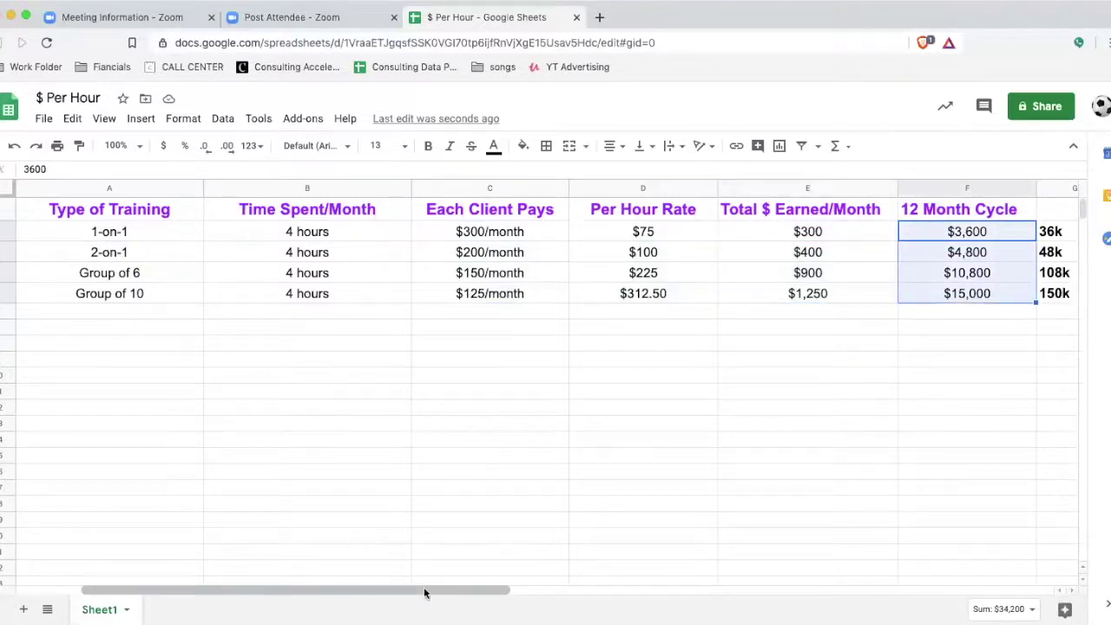
drag(422, 593, 484, 596)
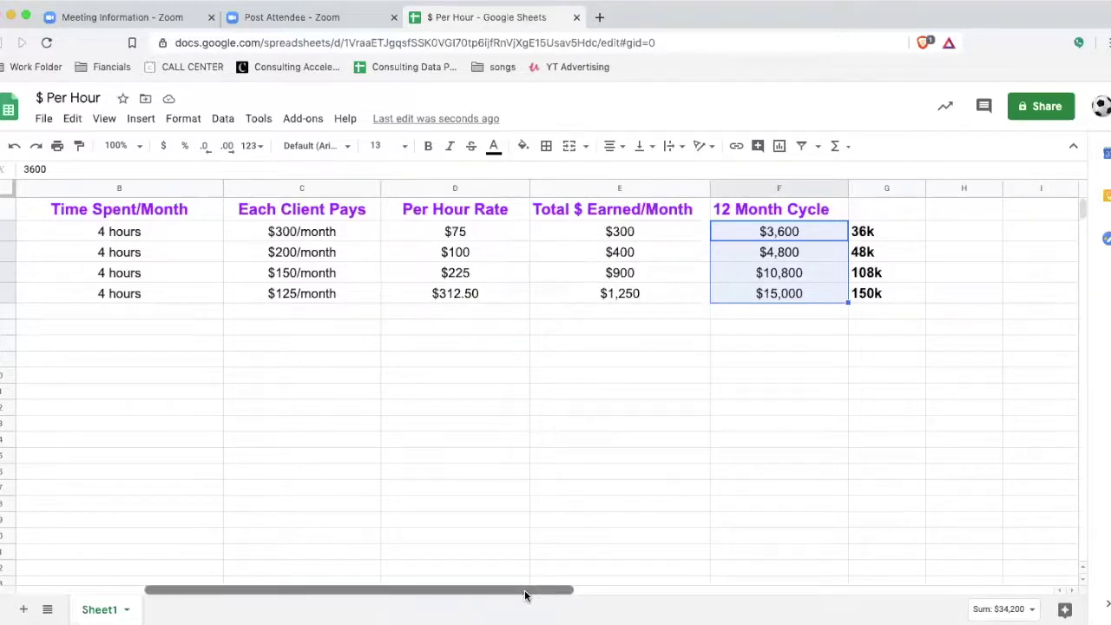
drag(523, 595, 405, 583)
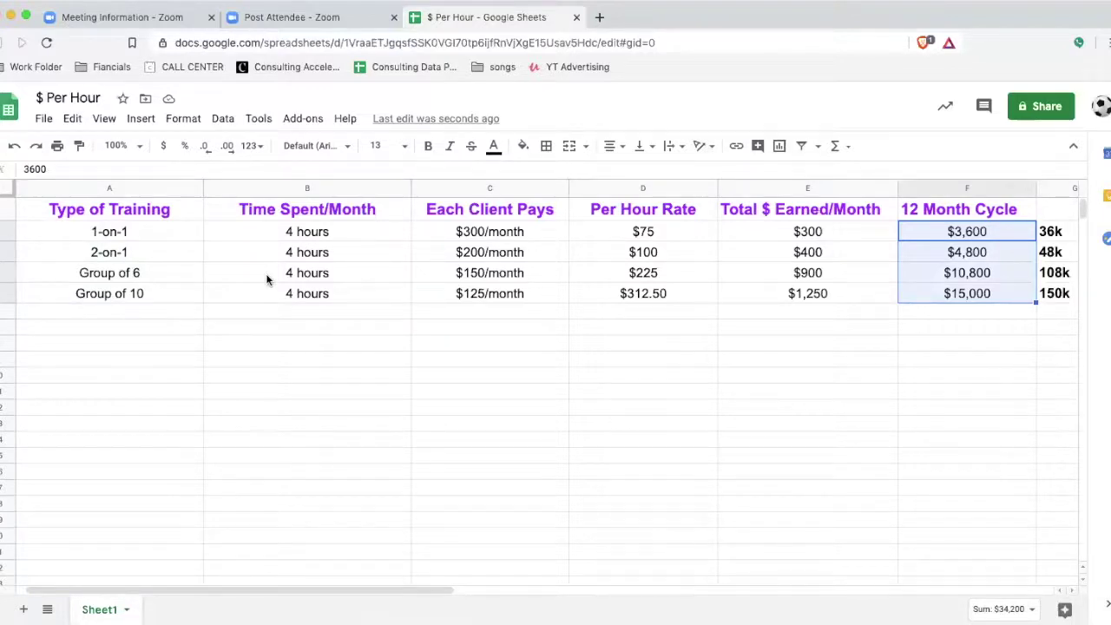
Compare 1-on-1 training with the 2-on-1, Group of 6 and Group of 10 formats by client price, monthly time spent and hourly rate
click(453, 234)
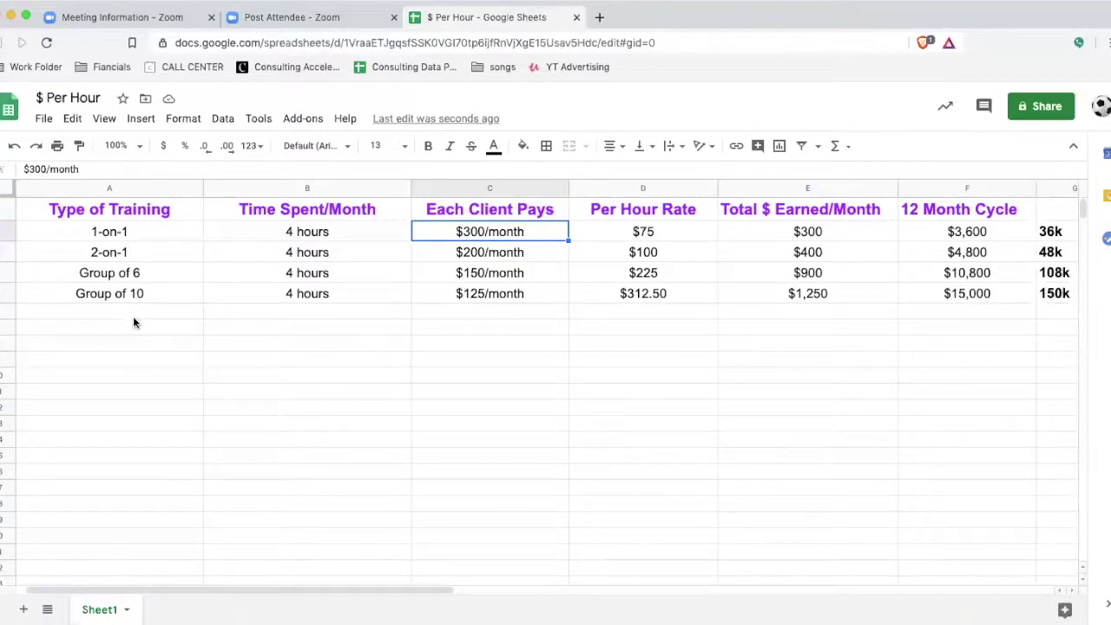
drag(66, 255, 133, 303)
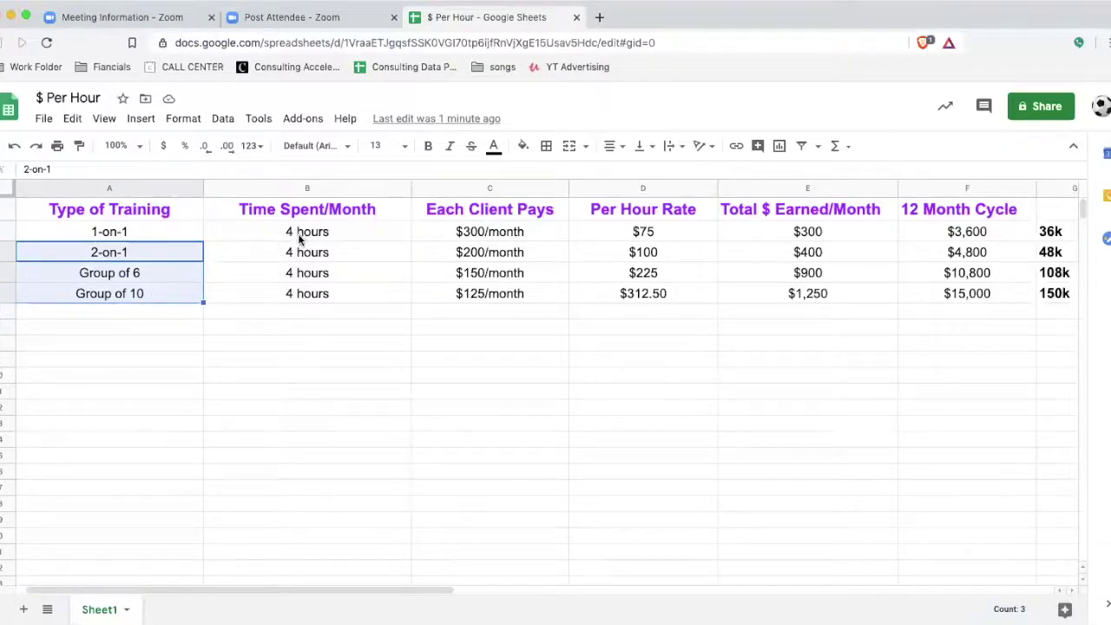
drag(298, 232, 304, 292)
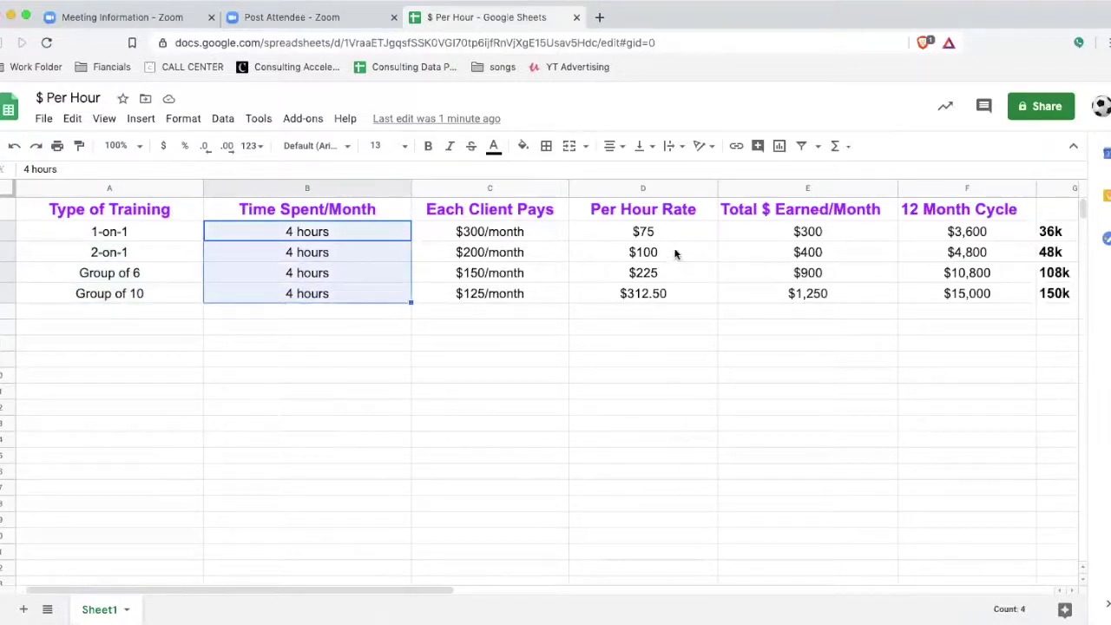
drag(675, 233, 678, 295)
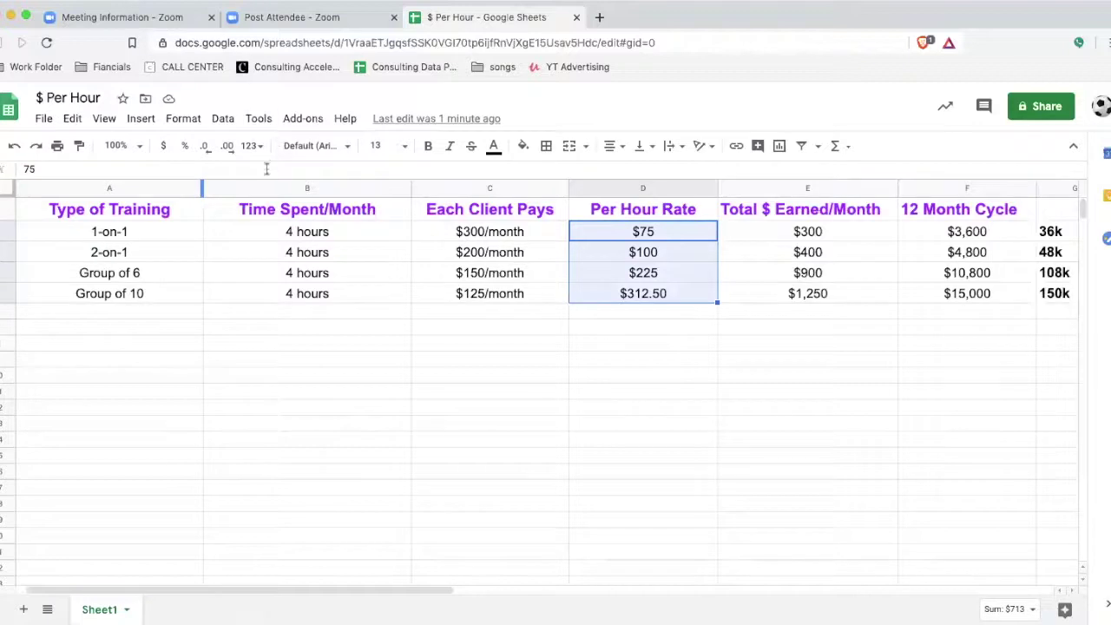
click(426, 412)
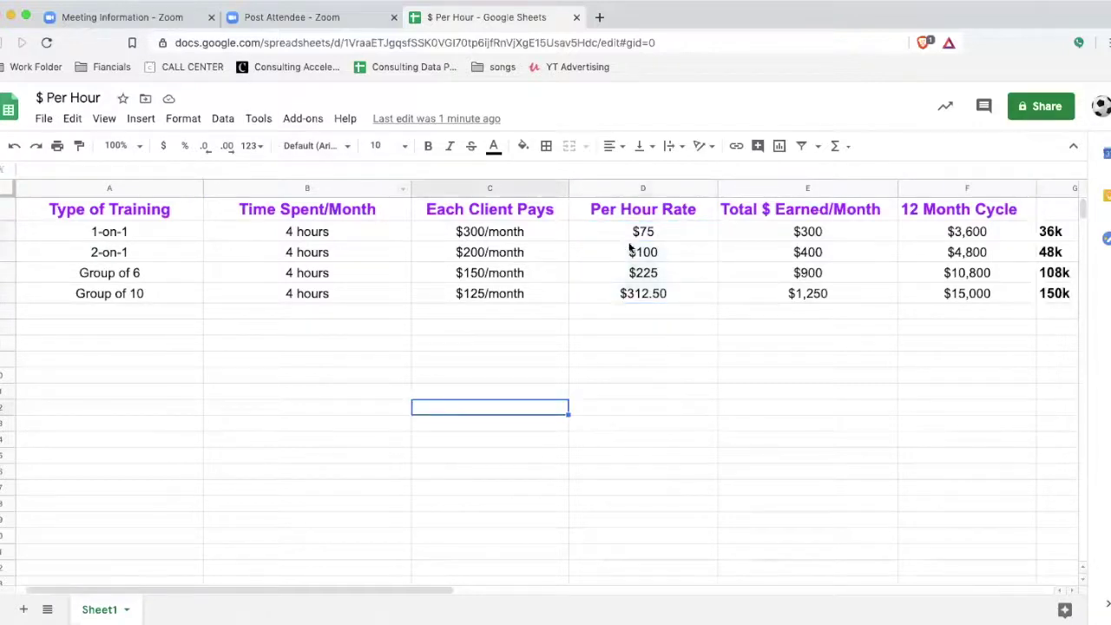
click(160, 233)
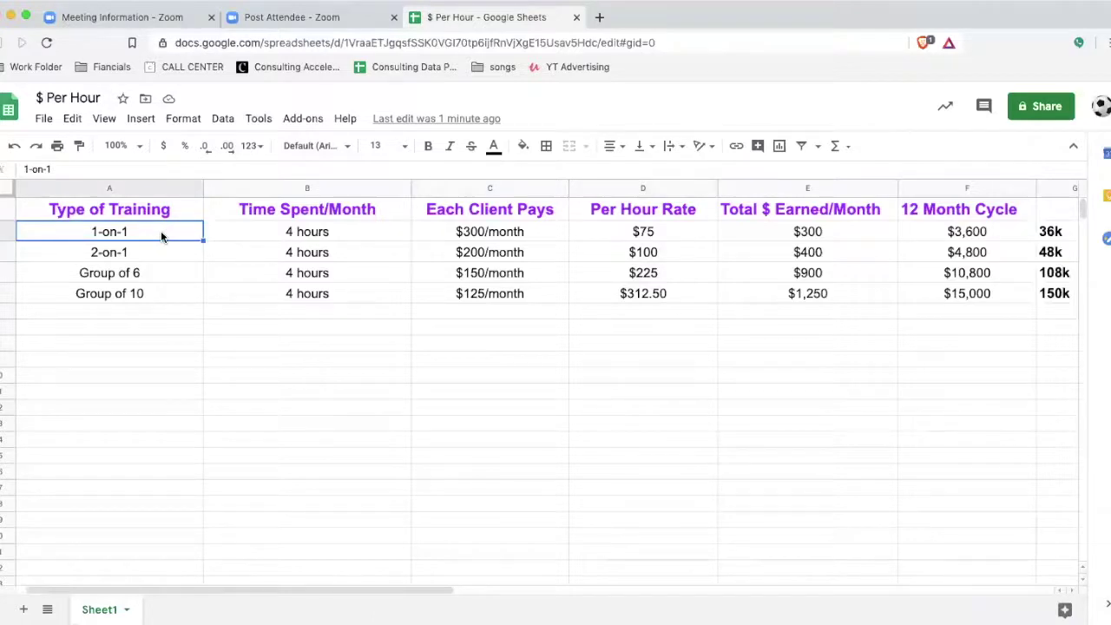
drag(160, 254, 152, 294)
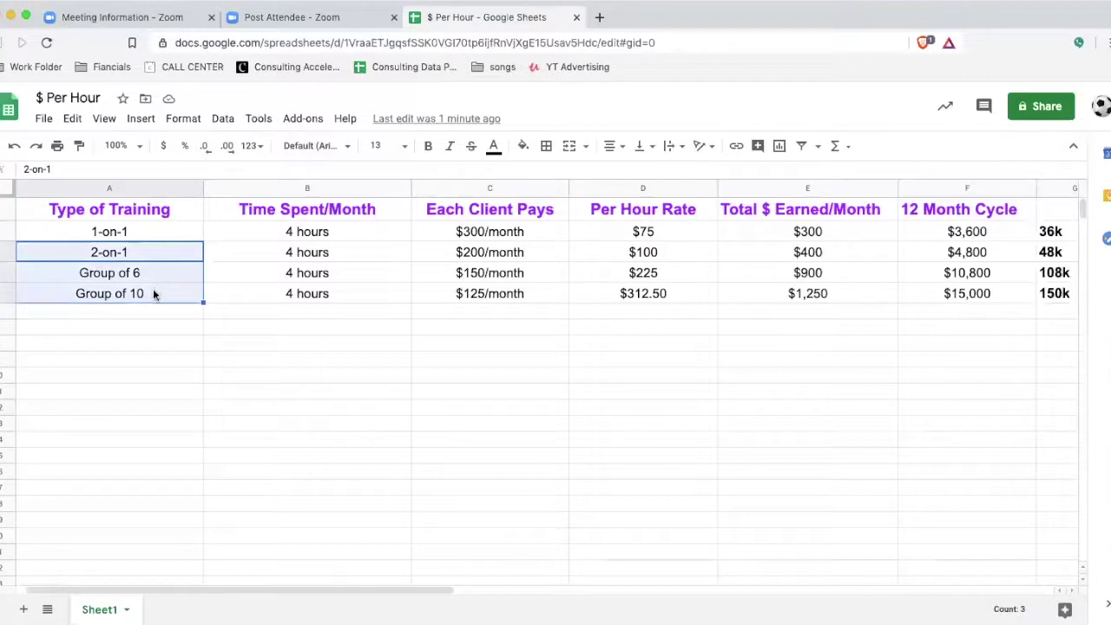